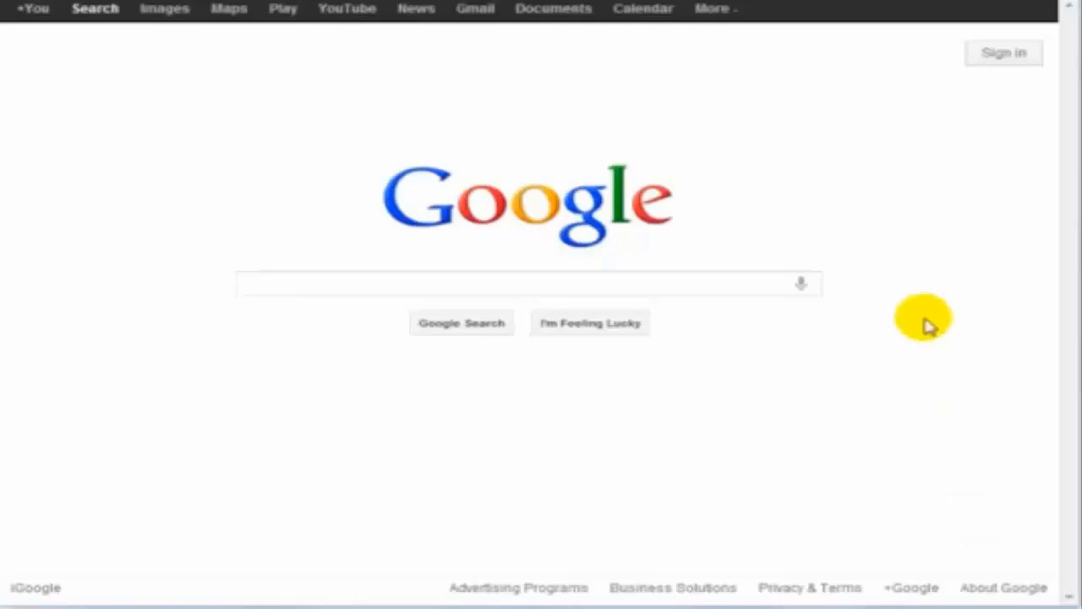
Search Google for filezilla and open the FileZilla Client Download page for version 3.5.3
click(571, 287)
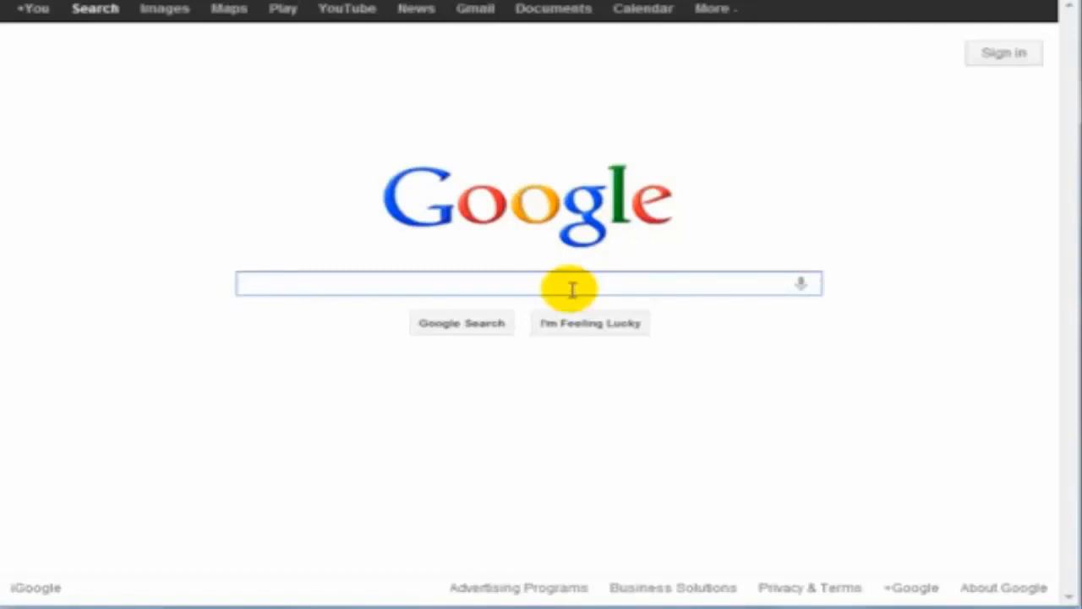
text(filezilla)
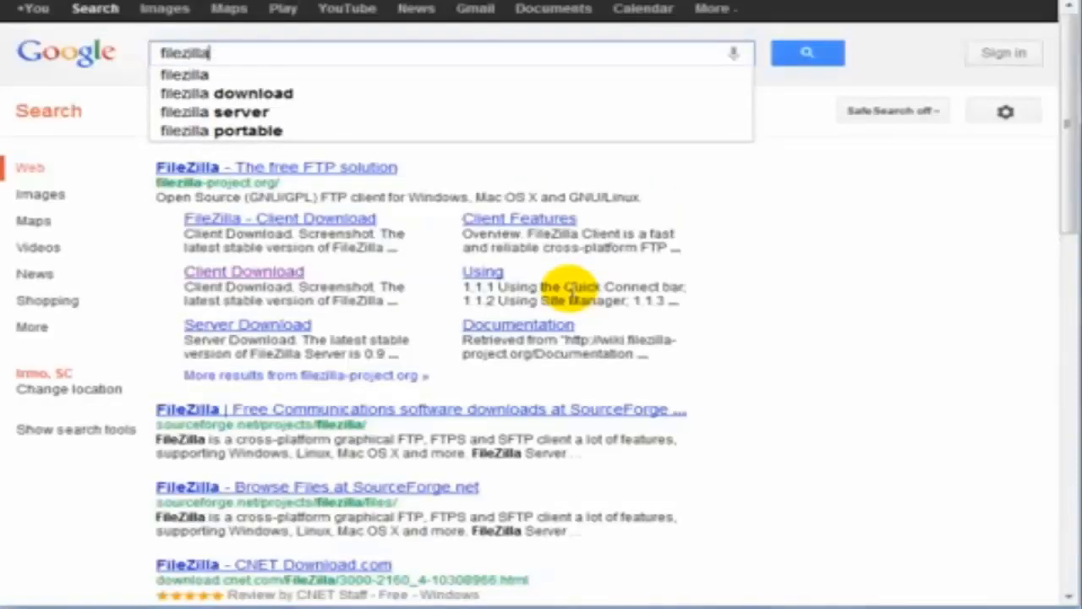
key(Return)
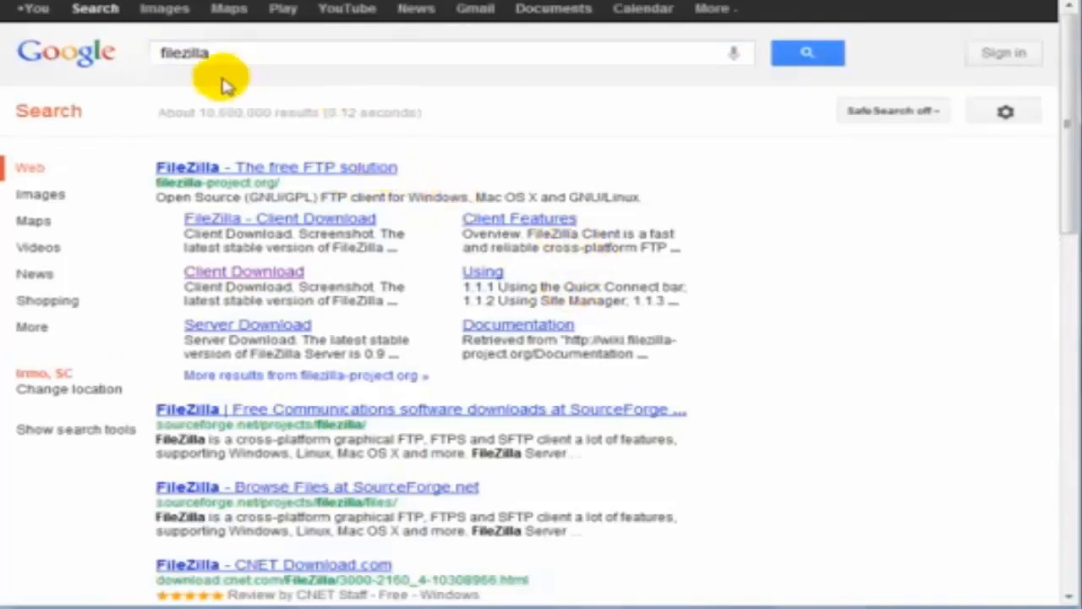
click(235, 281)
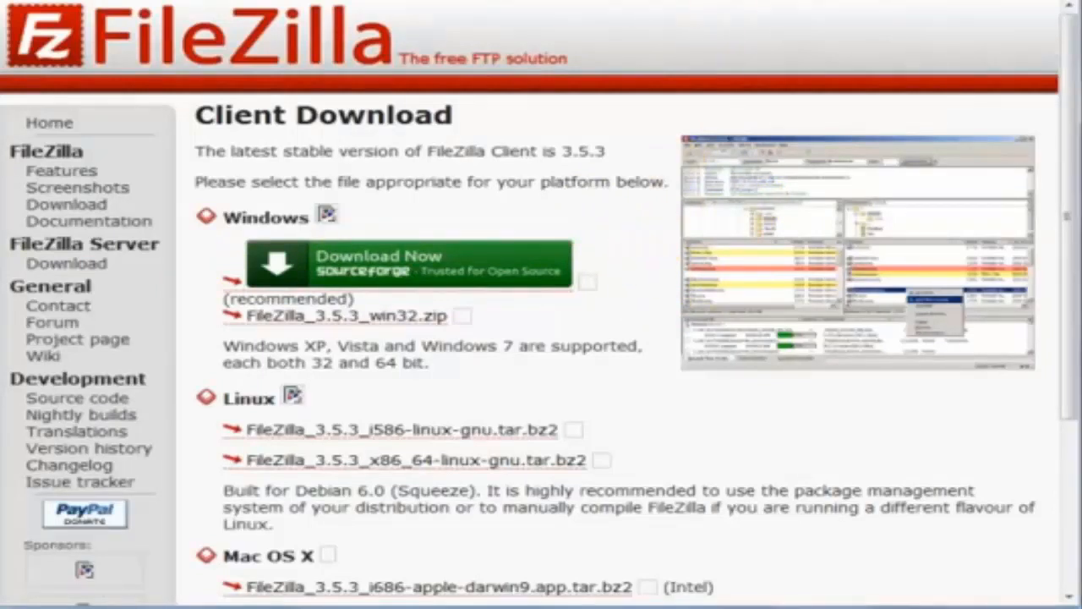
Search for 'wordpress download' and download wordpress-3.4.zip from WordPress.org
key(alt+Left)
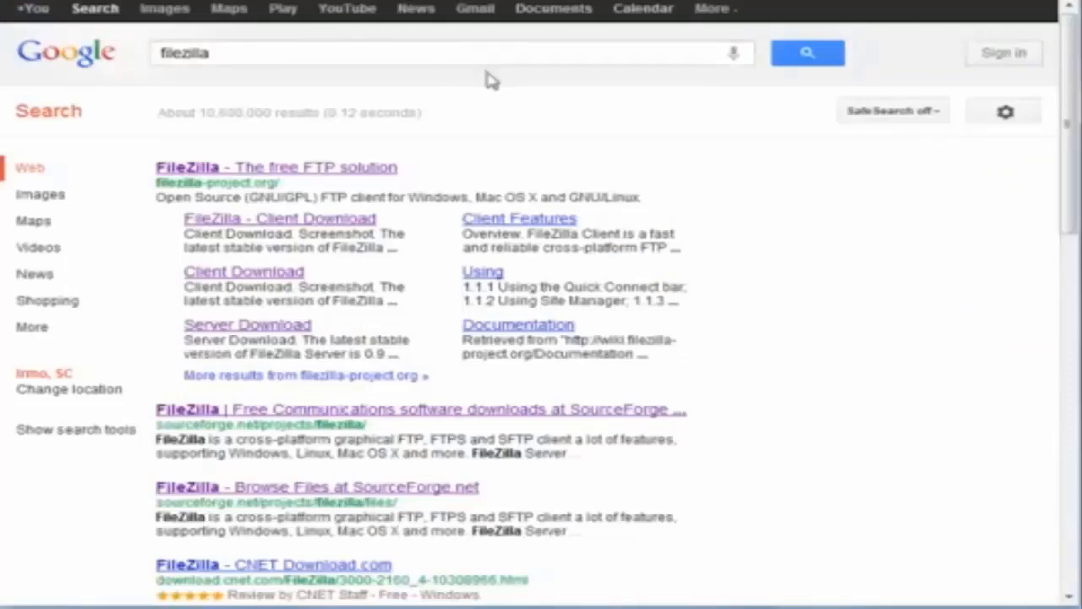
double_click(510, 48)
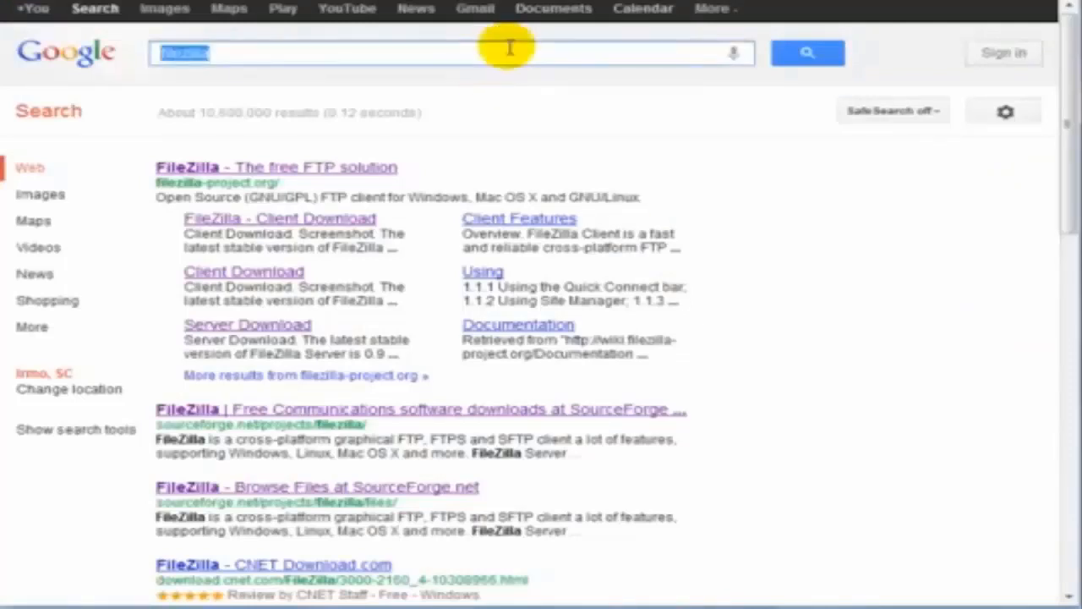
text(wordpress )
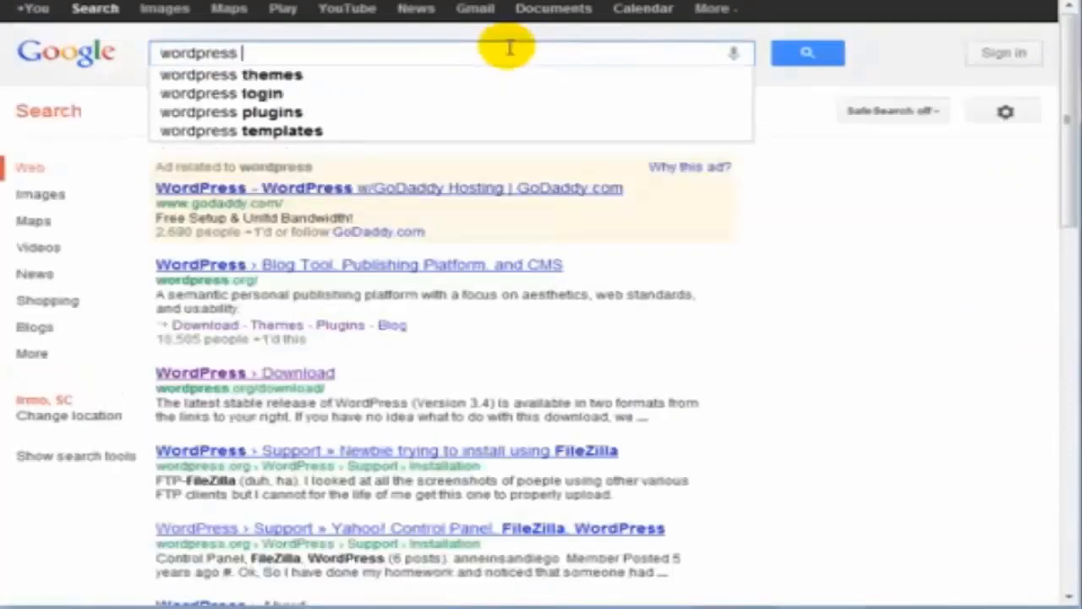
text(d)
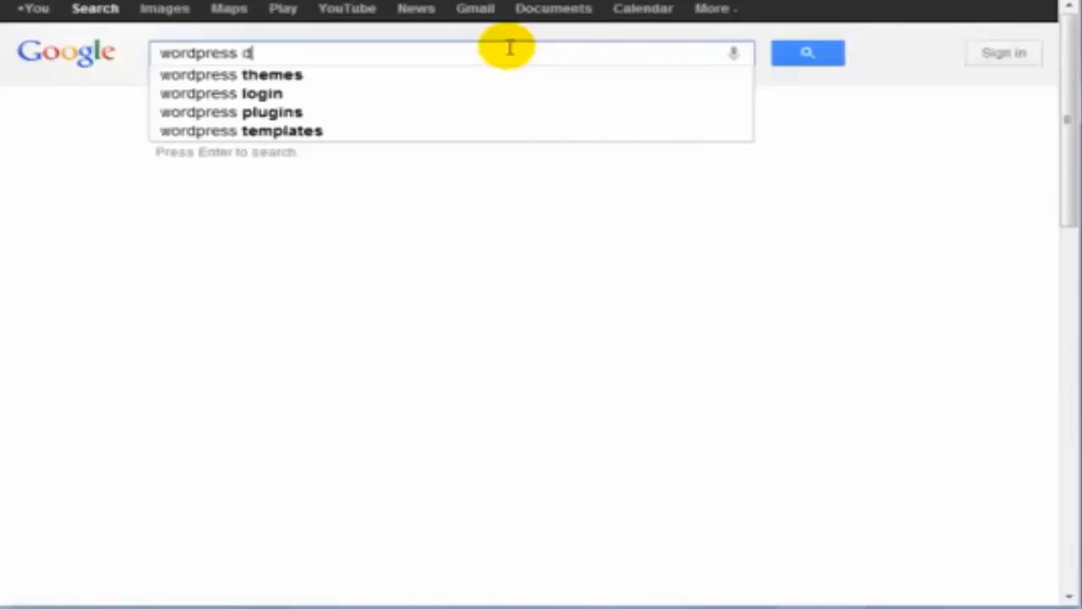
text(ownload)
key(Return)
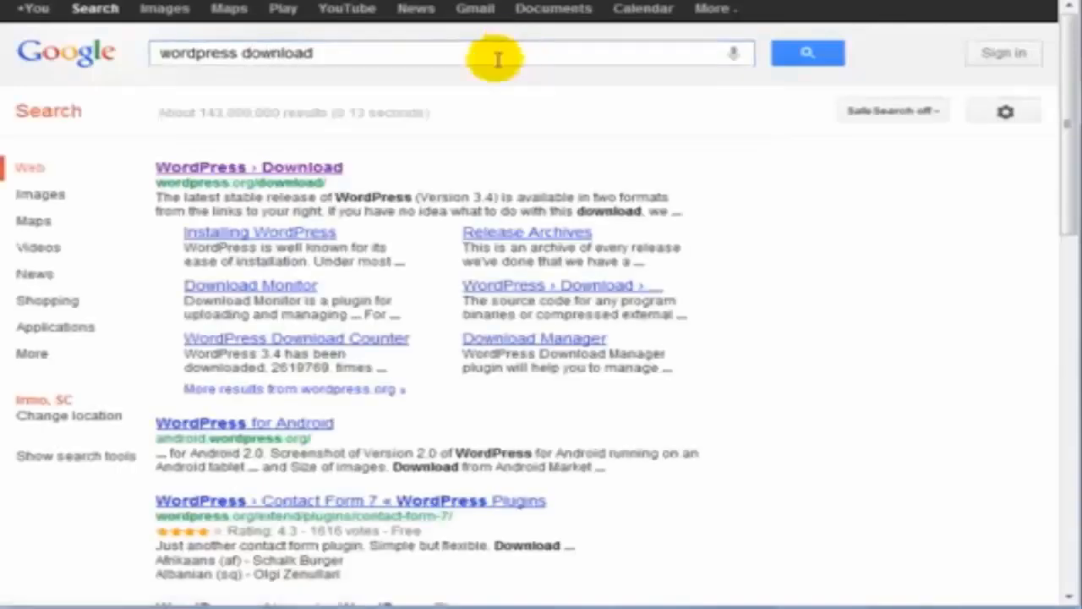
click(263, 168)
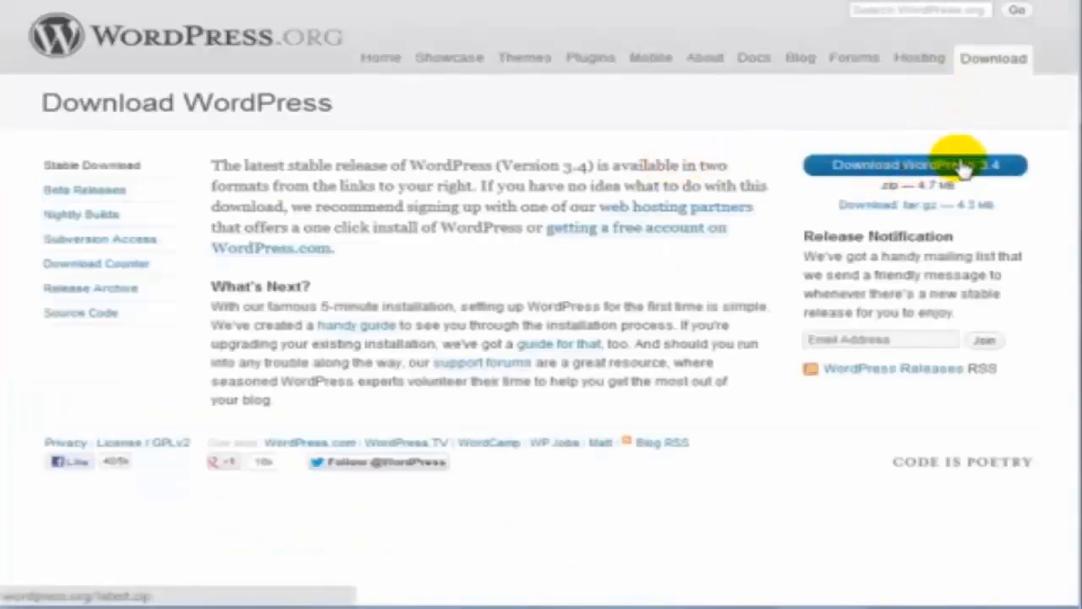
click(964, 167)
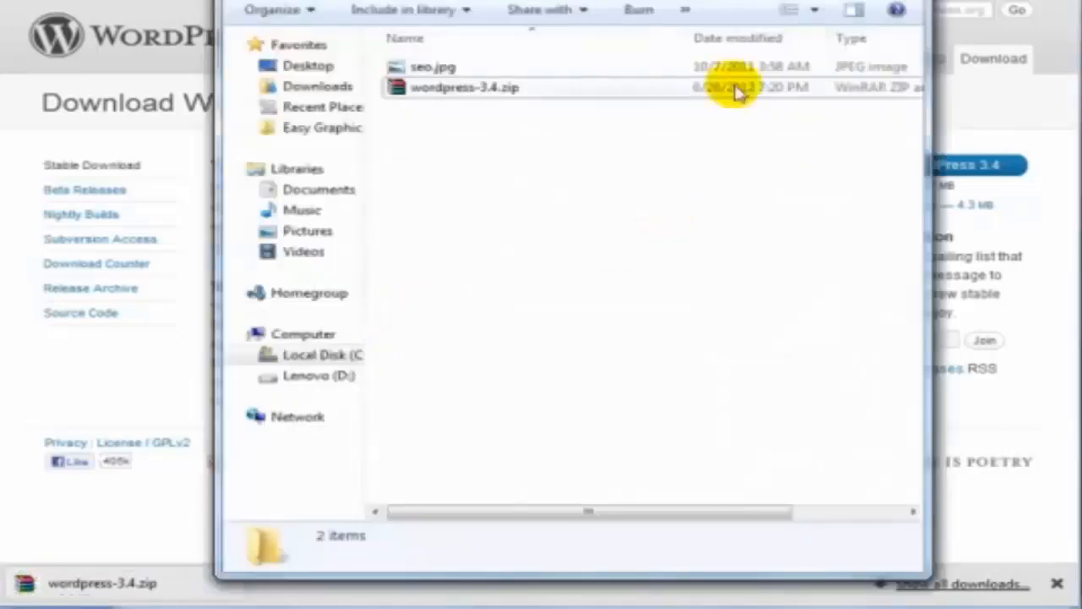
Extract wordpress-3.4.zip into a wordpress-3.4 folder
click(470, 90)
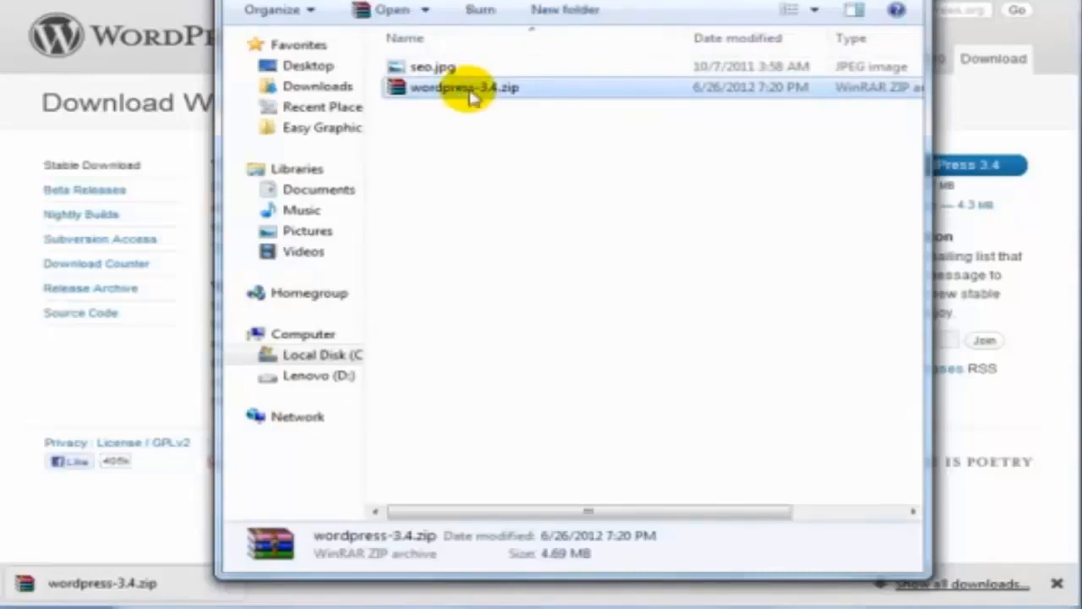
right_click(471, 93)
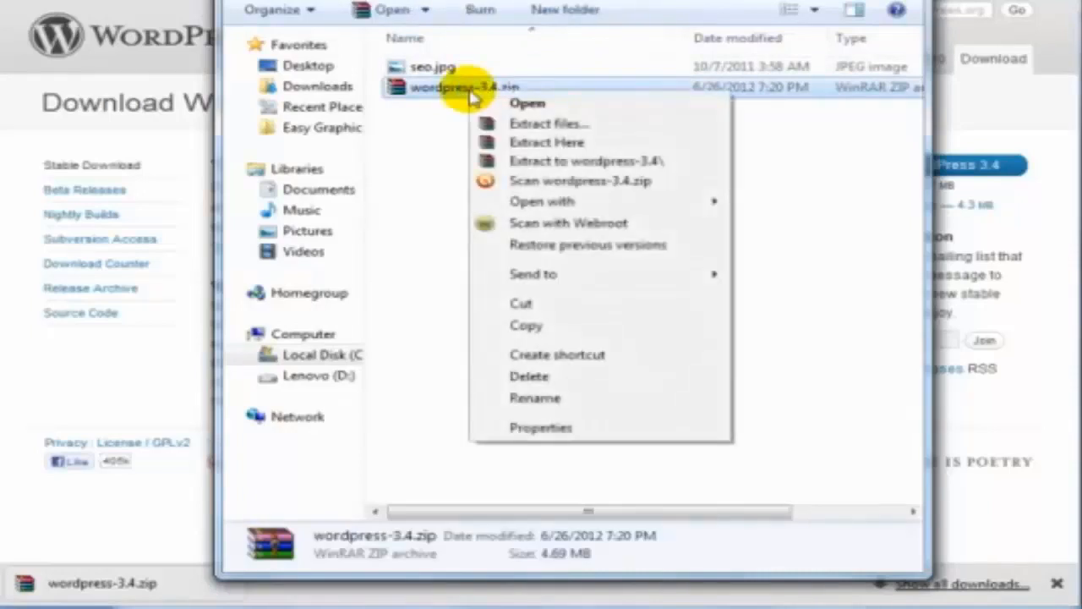
click(572, 162)
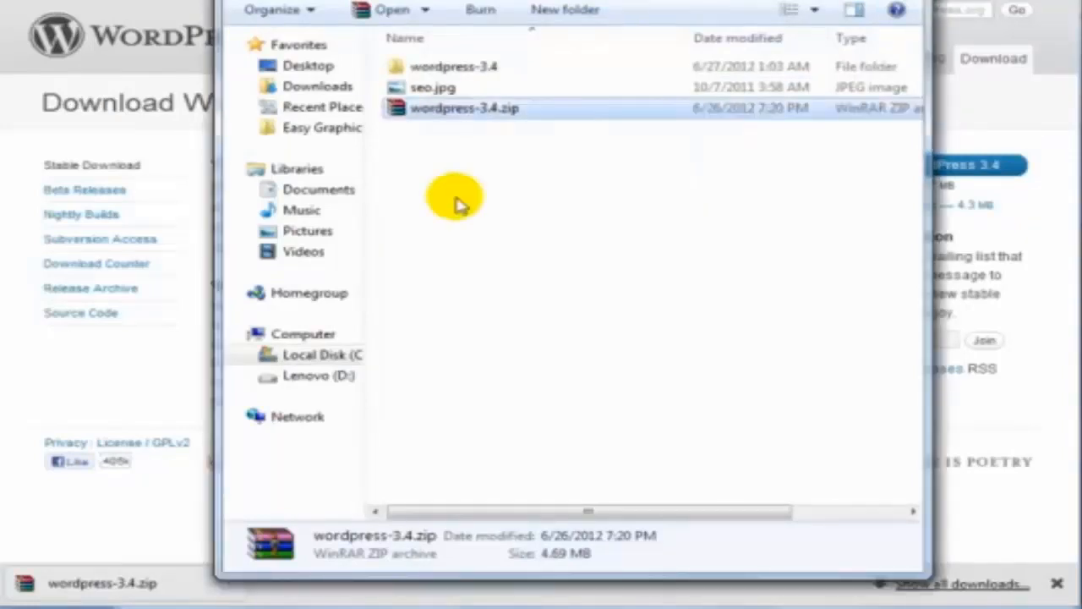
Open wordpress-3.4 > wordpress and select all 20 WordPress files and folders
double_click(531, 65)
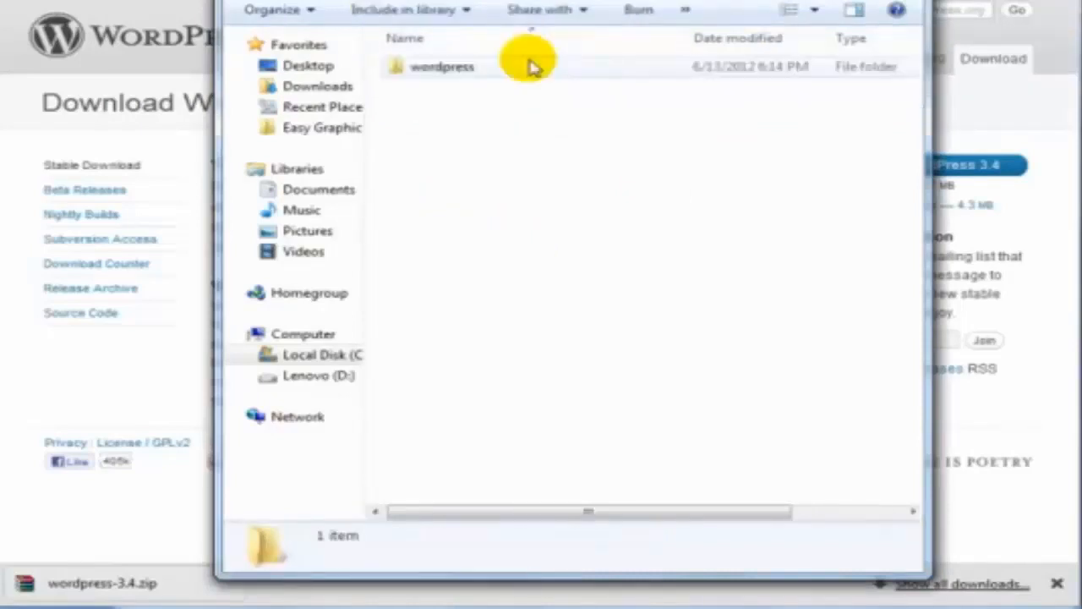
click(531, 67)
double_click(531, 67)
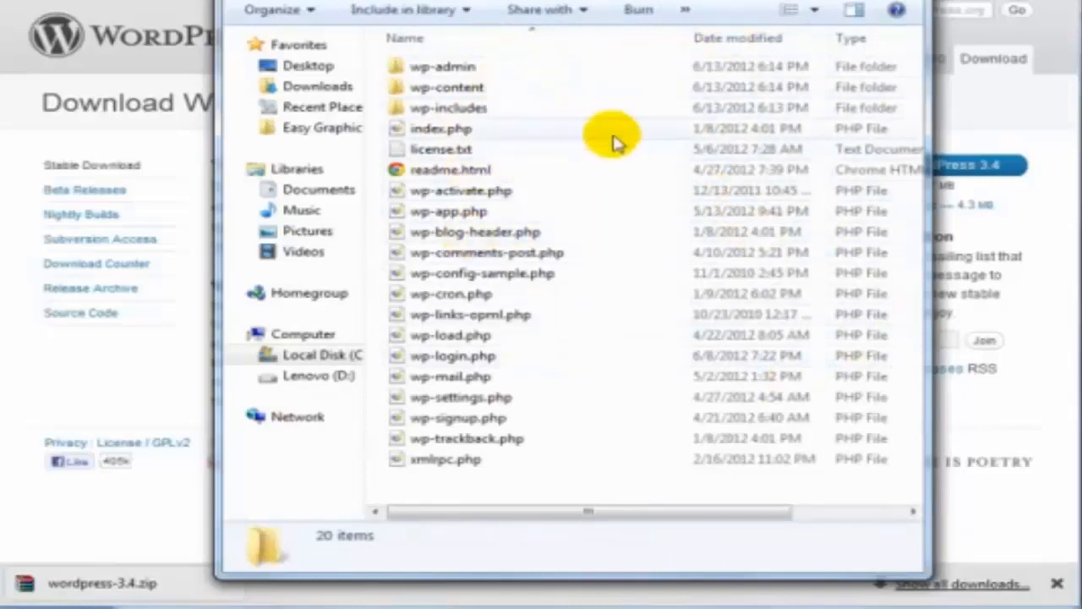
drag(532, 479, 447, 66)
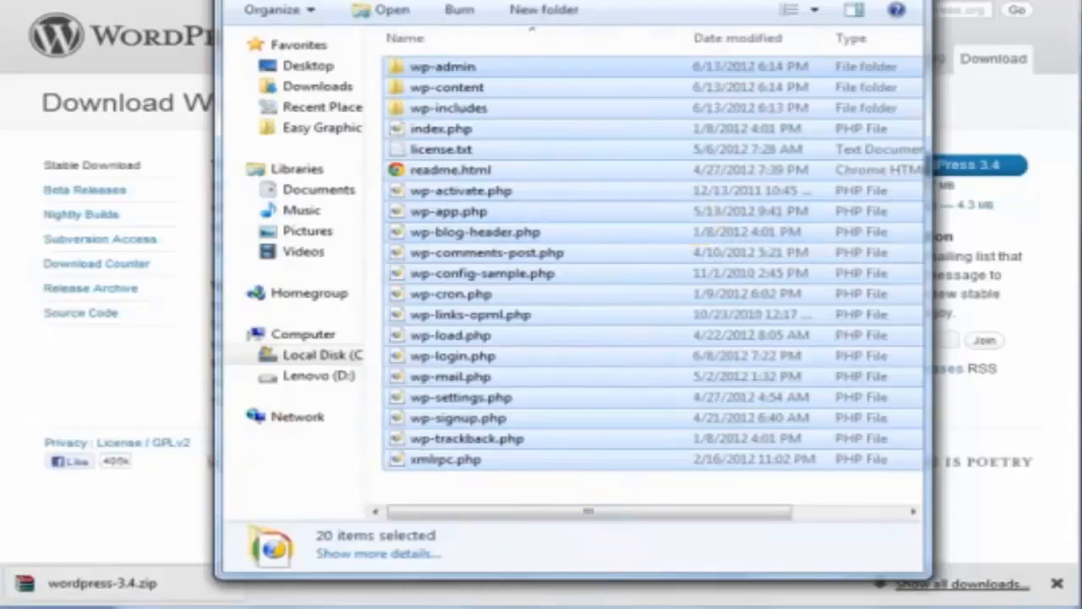
click(565, 607)
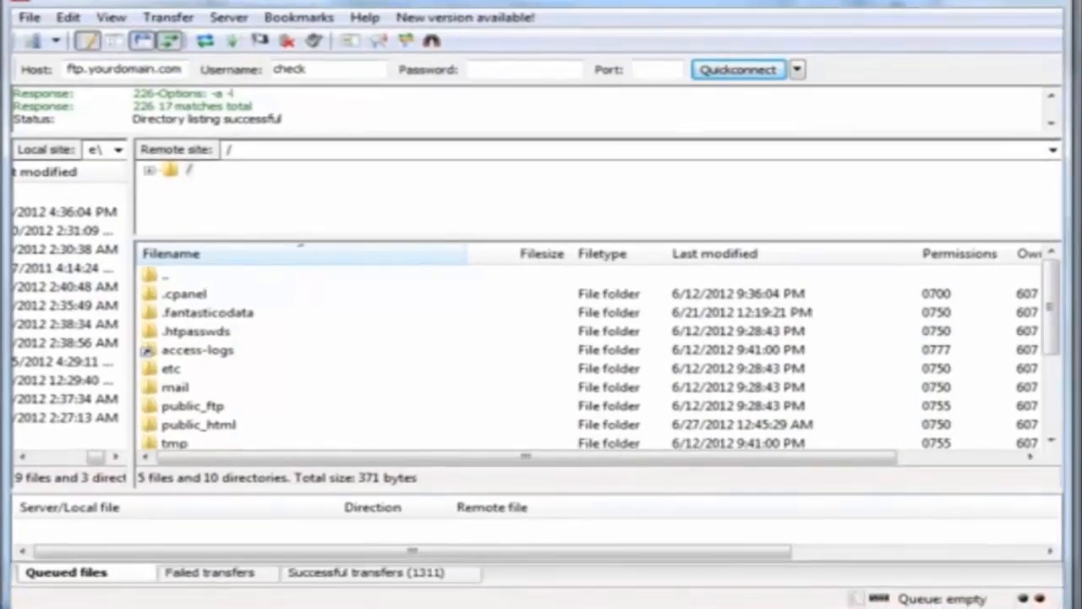
Enter host ftp.yourdomain.com in Quickconnect and check the recent connections list
drag(609, 15, 609, 0)
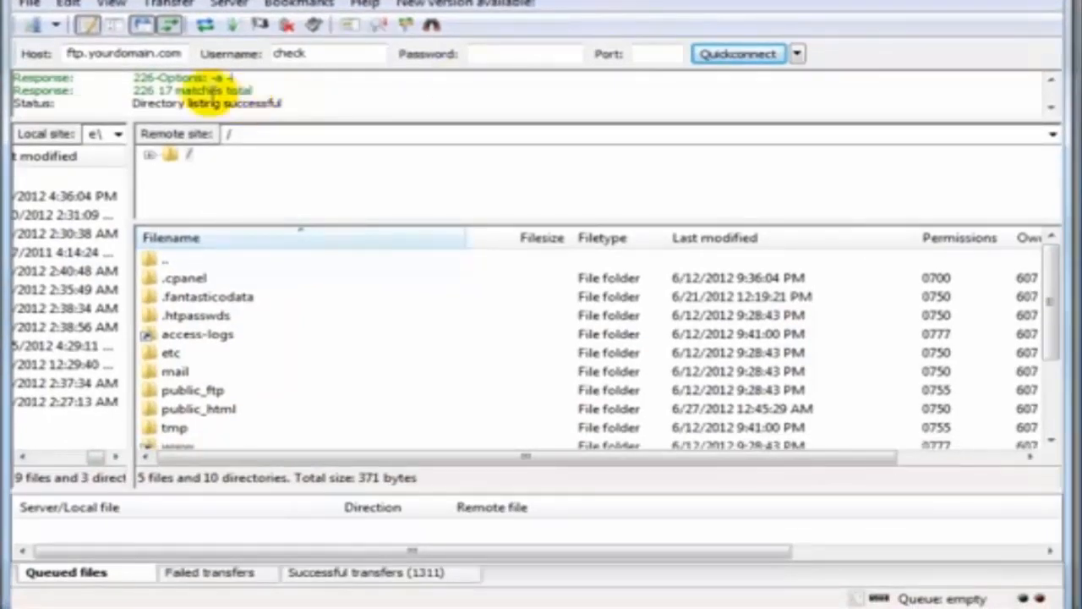
drag(183, 53, 25, 49)
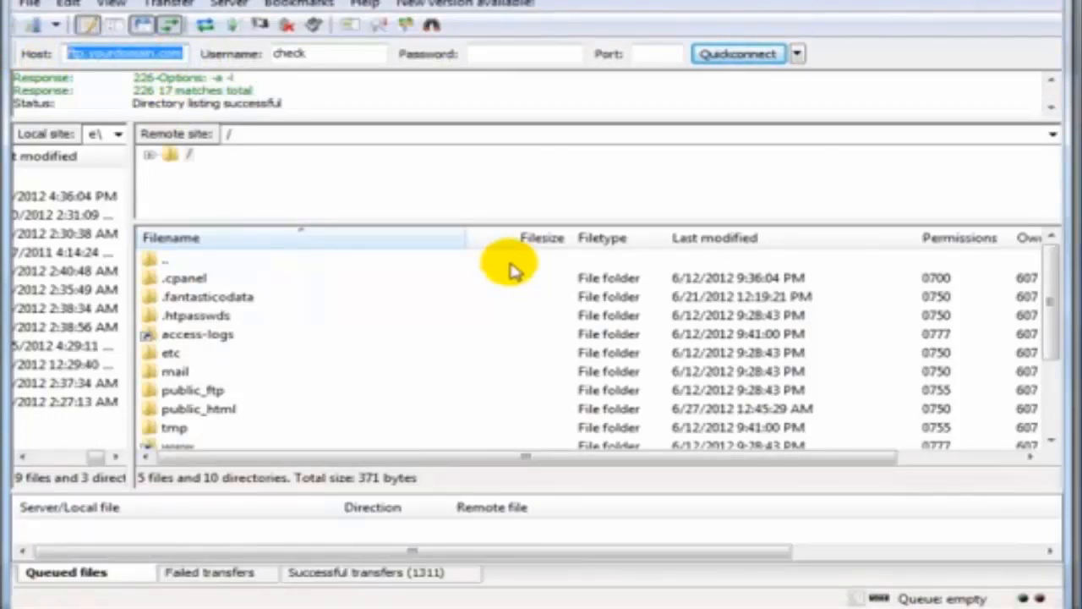
text(ft)
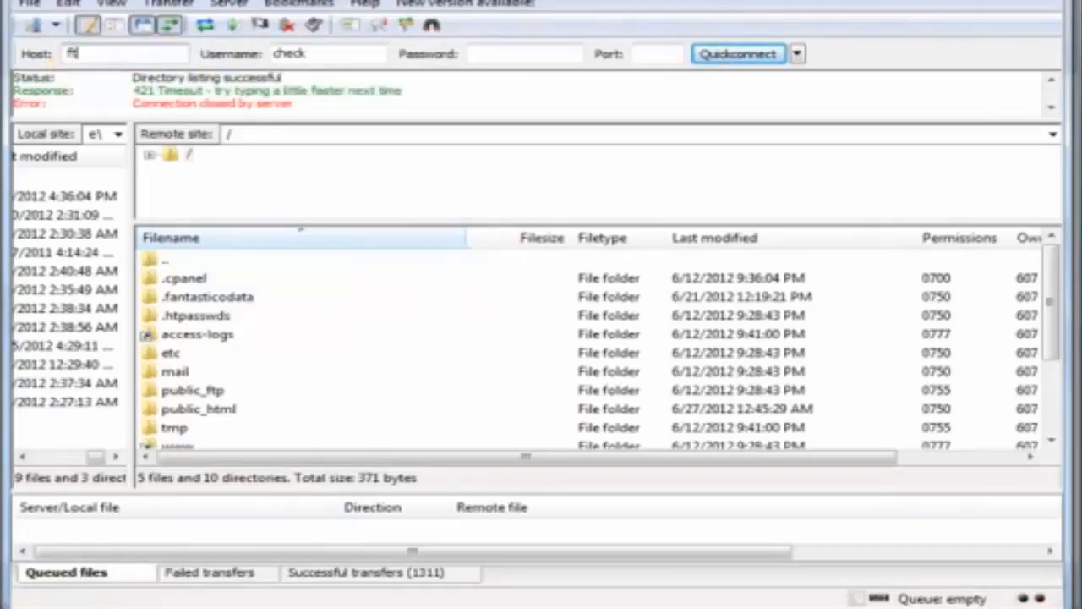
text(p.yourdomain.com)
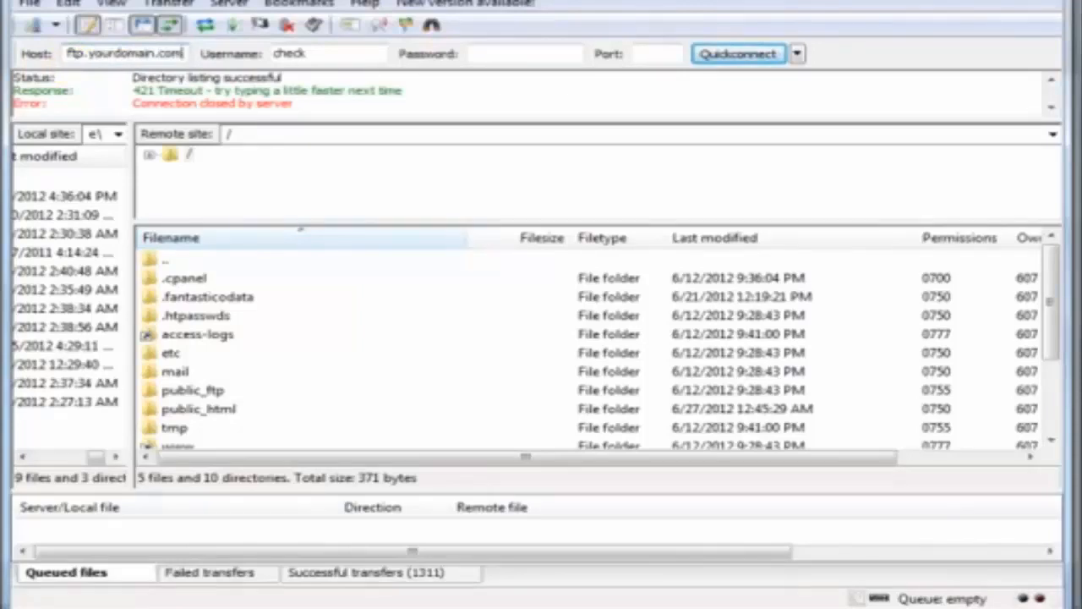
key(Tab)
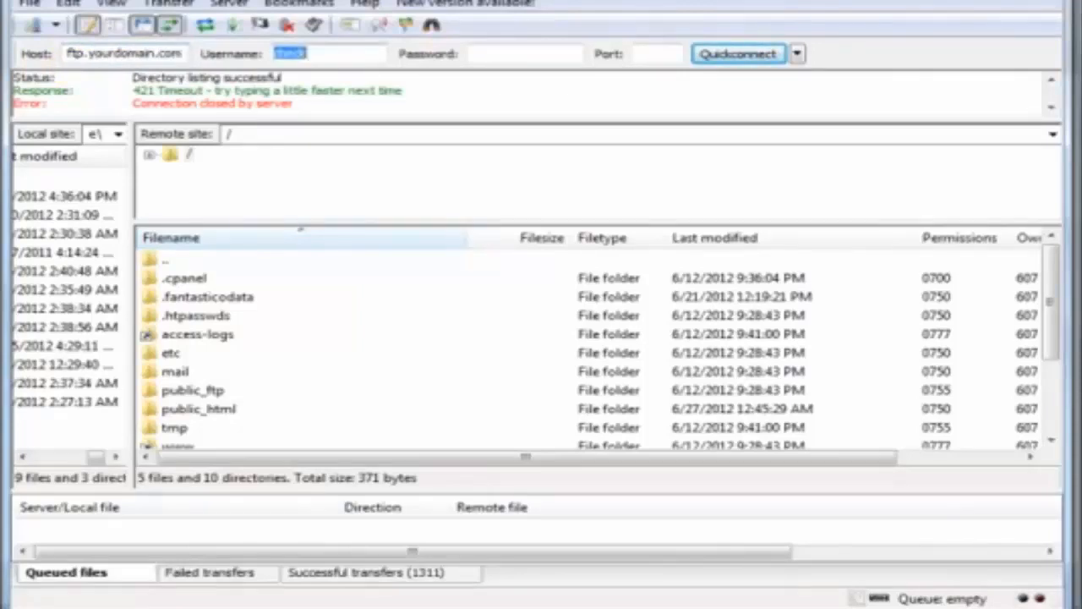
key(Tab)
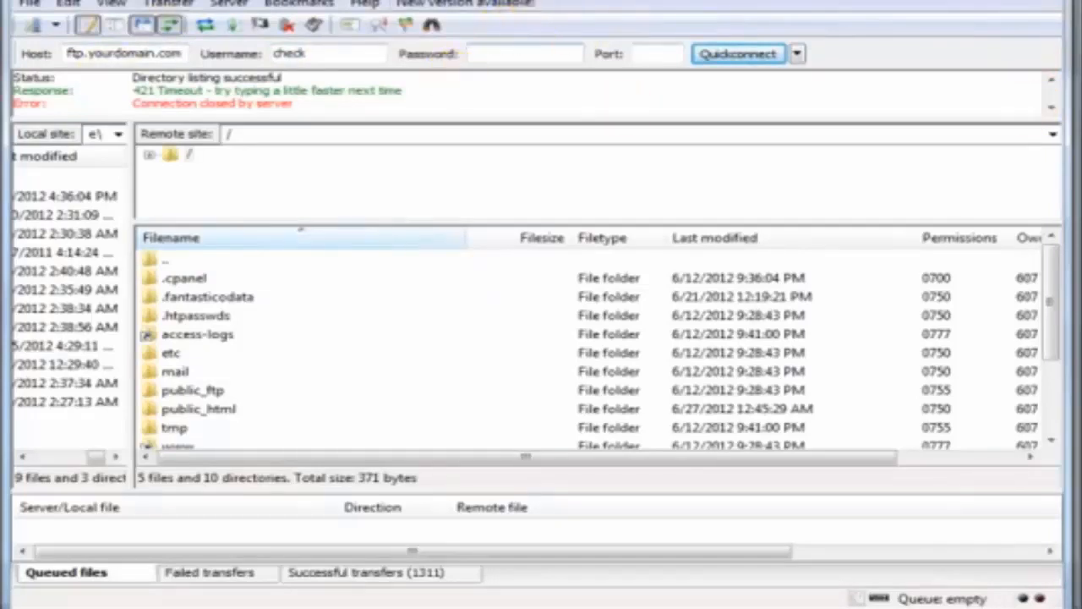
drag(778, 0, 777, 30)
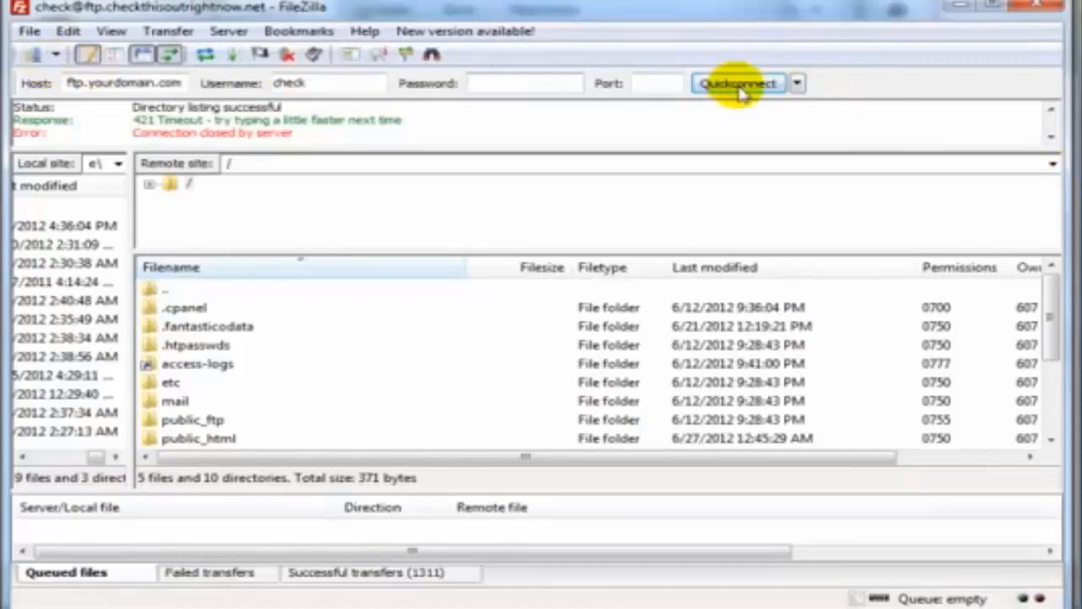
click(798, 84)
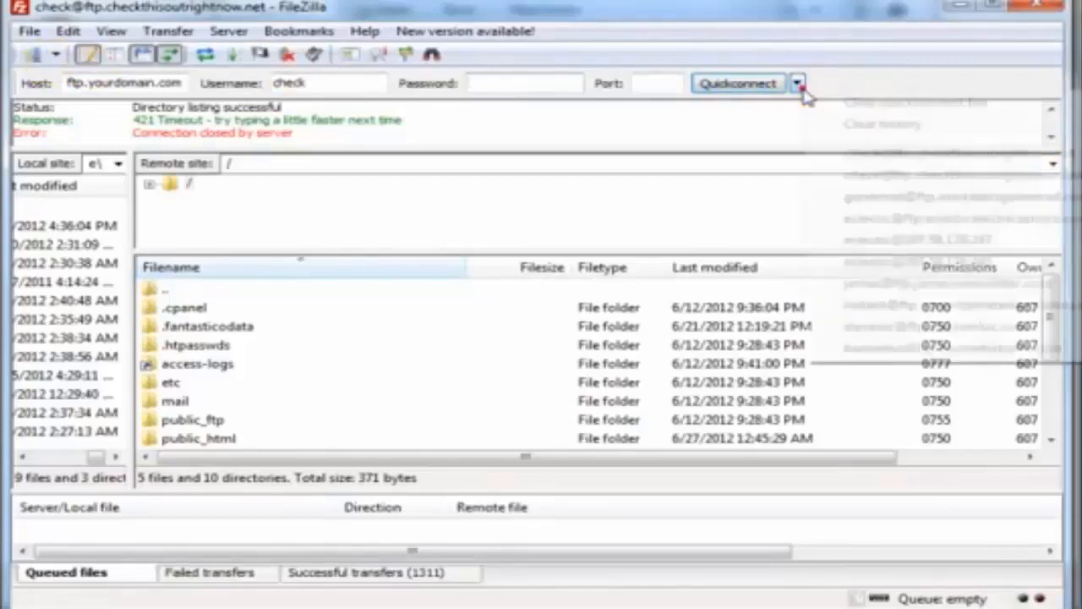
click(854, 22)
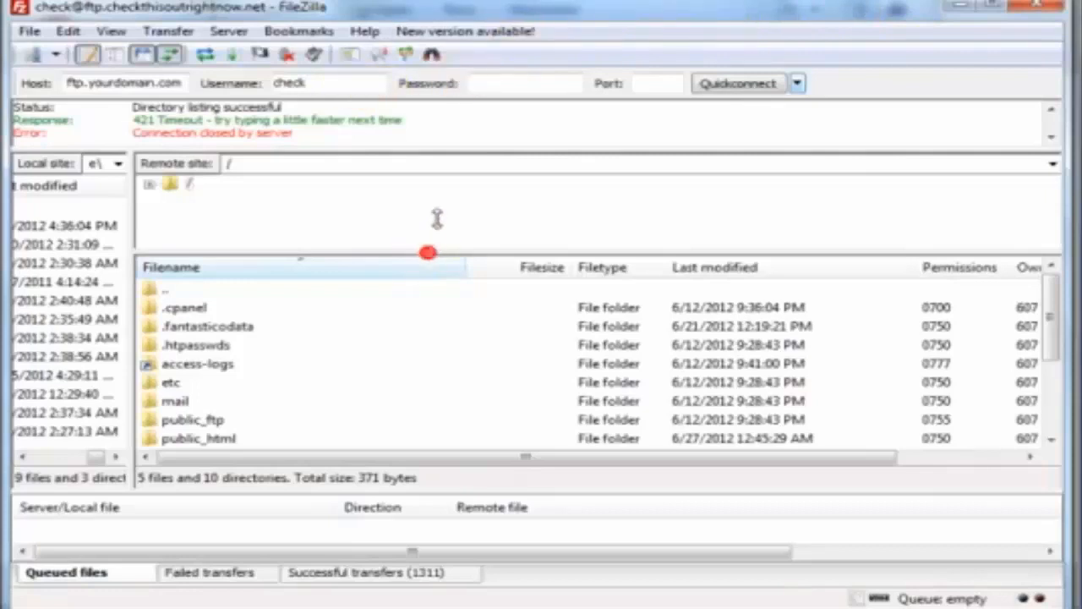
Open the server's public_html folder and place the WordPress files window beside FileZilla
click(220, 401)
scroll(343, 397, down, 1)
click(345, 386)
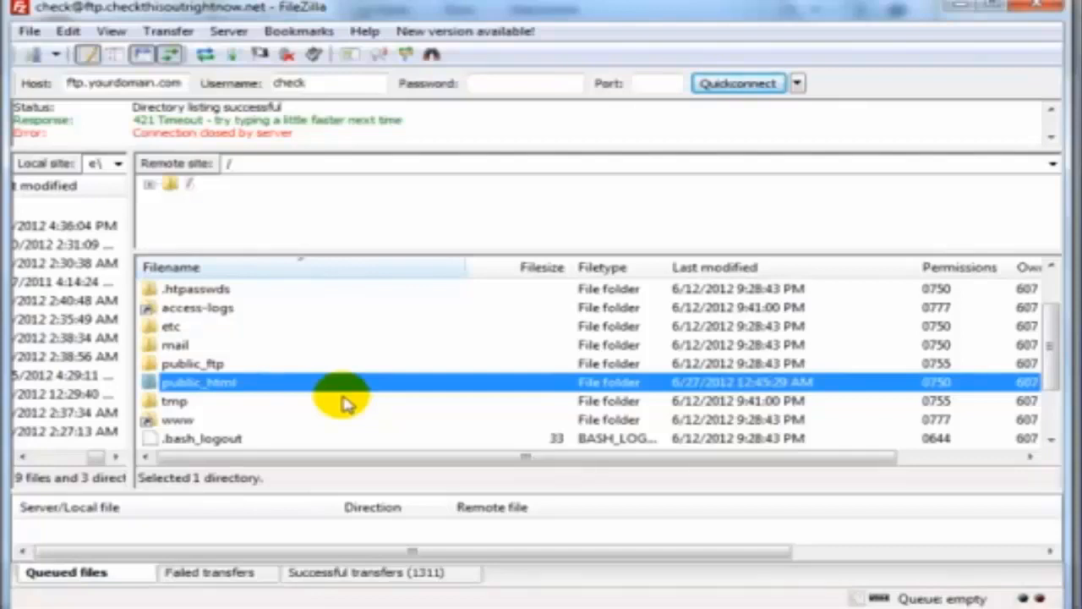
double_click(352, 385)
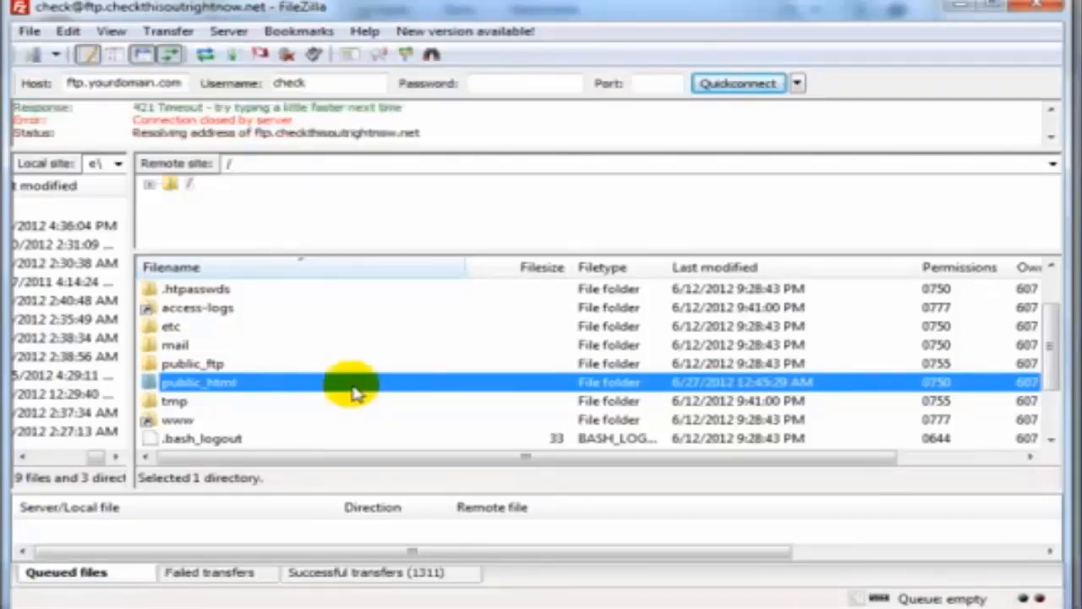
click(334, 419)
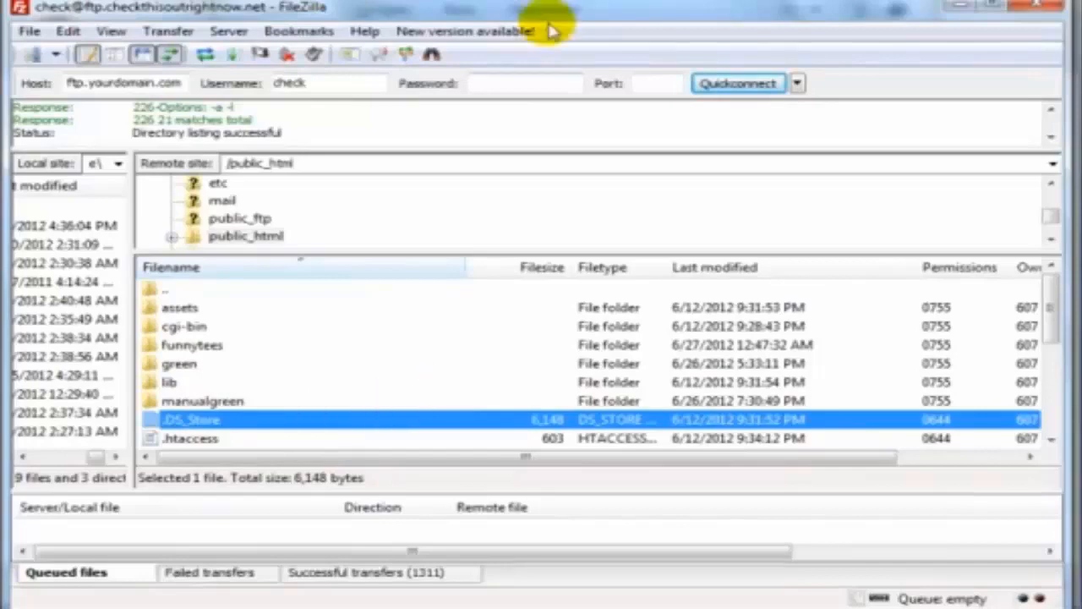
drag(545, 2, 735, 4)
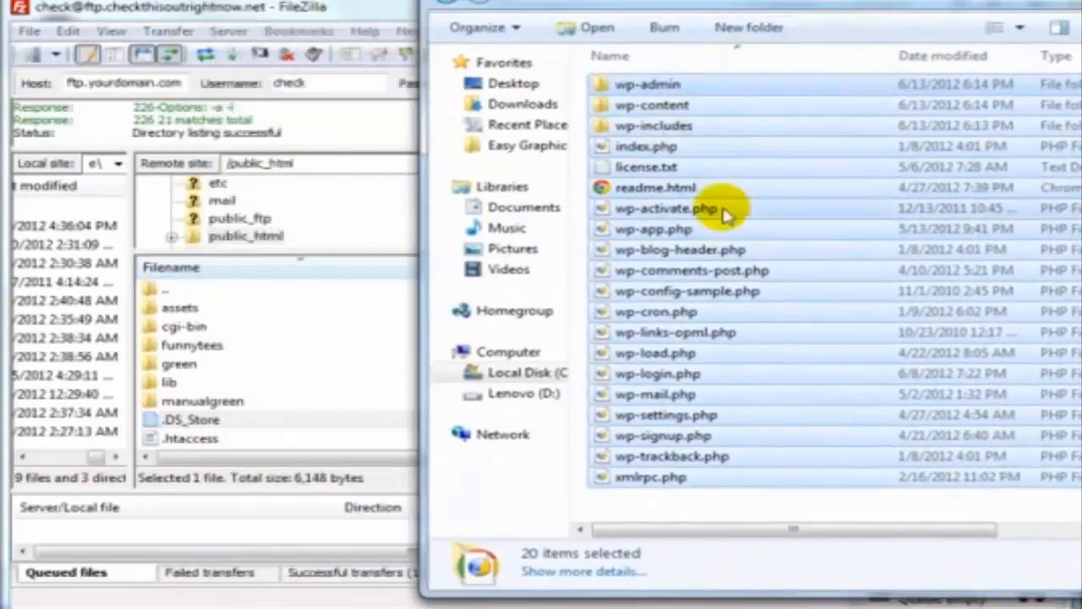
Bring FileZilla to the front and scroll through the /public_html listing
click(365, 13)
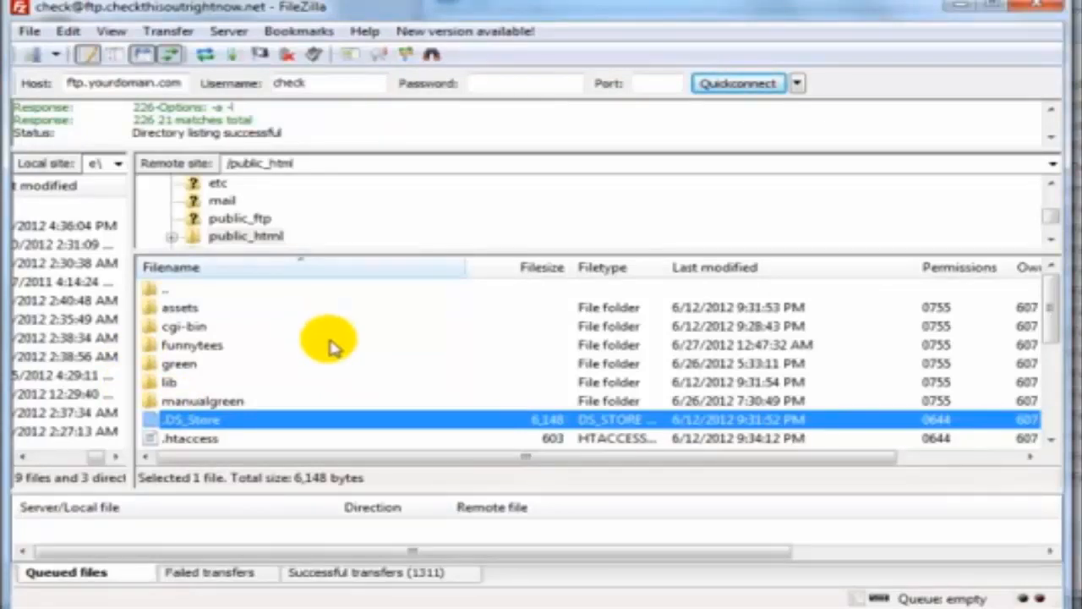
scroll(332, 347, down, 1)
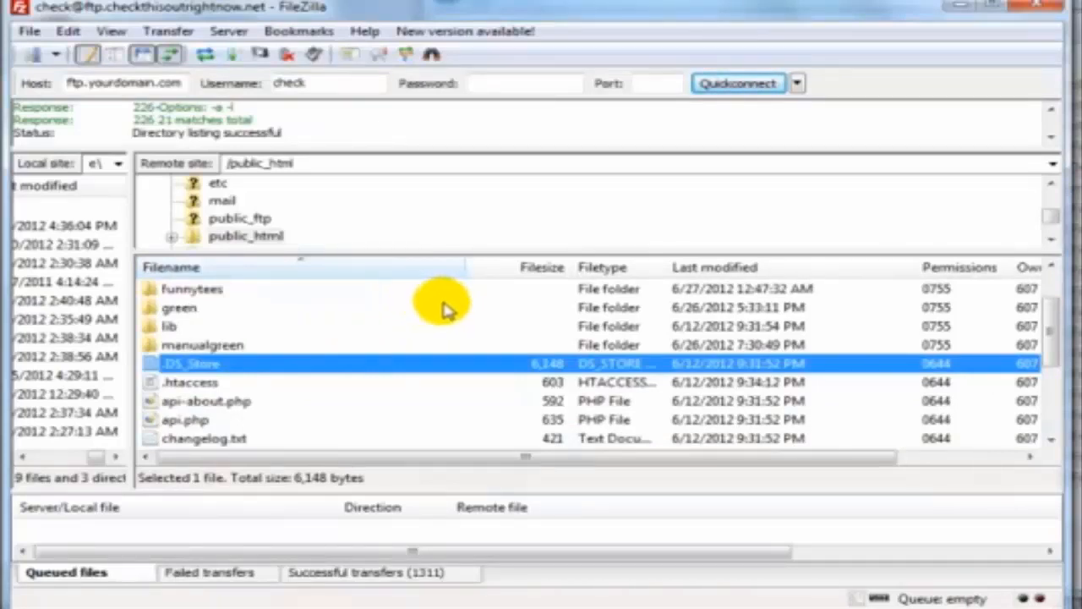
scroll(399, 350, up, 1)
scroll(389, 355, down, 1)
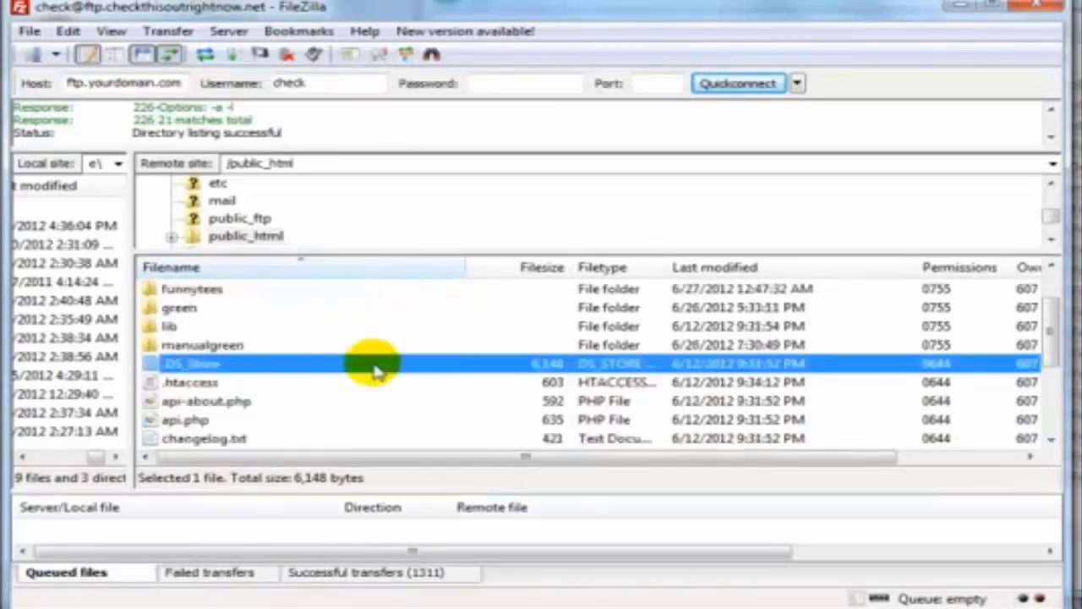
Create a new directory named funnytshirts2 inside /public_html on the server
right_click(304, 384)
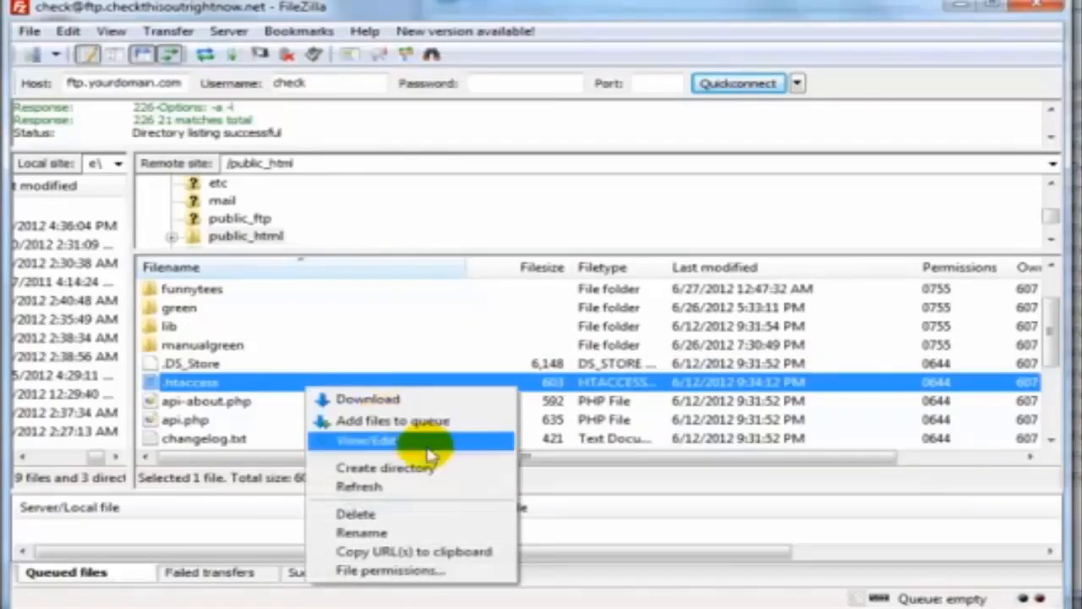
click(446, 470)
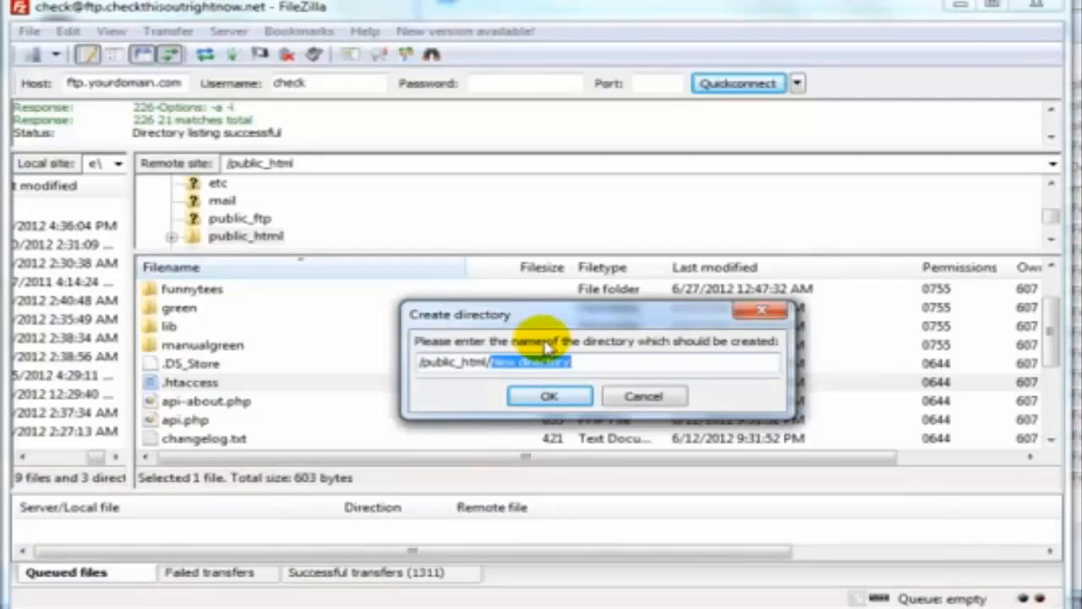
key(BackSpace)
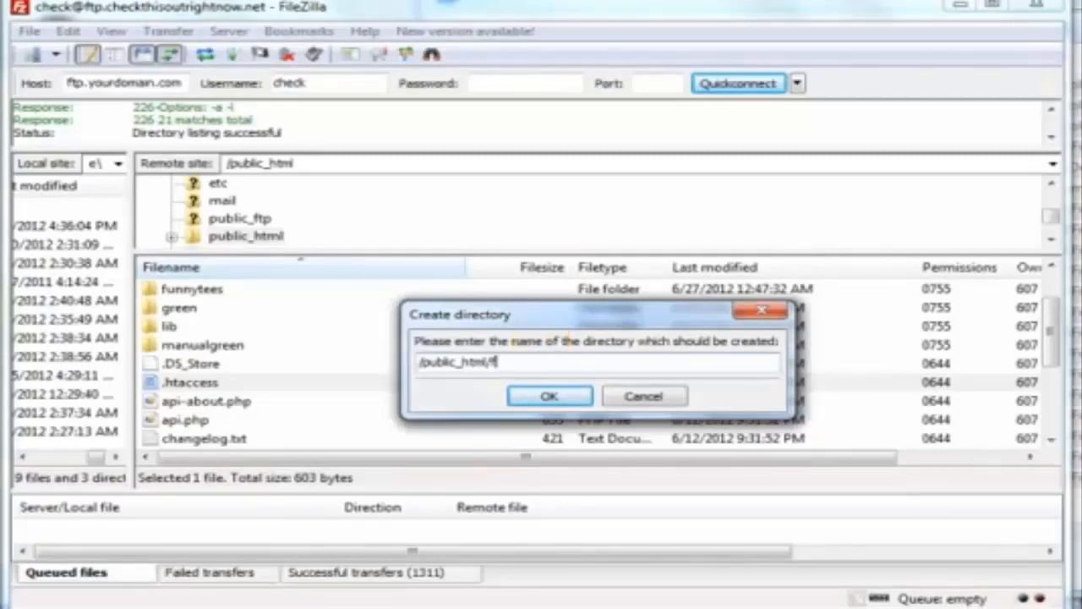
text(funnytshirts2)
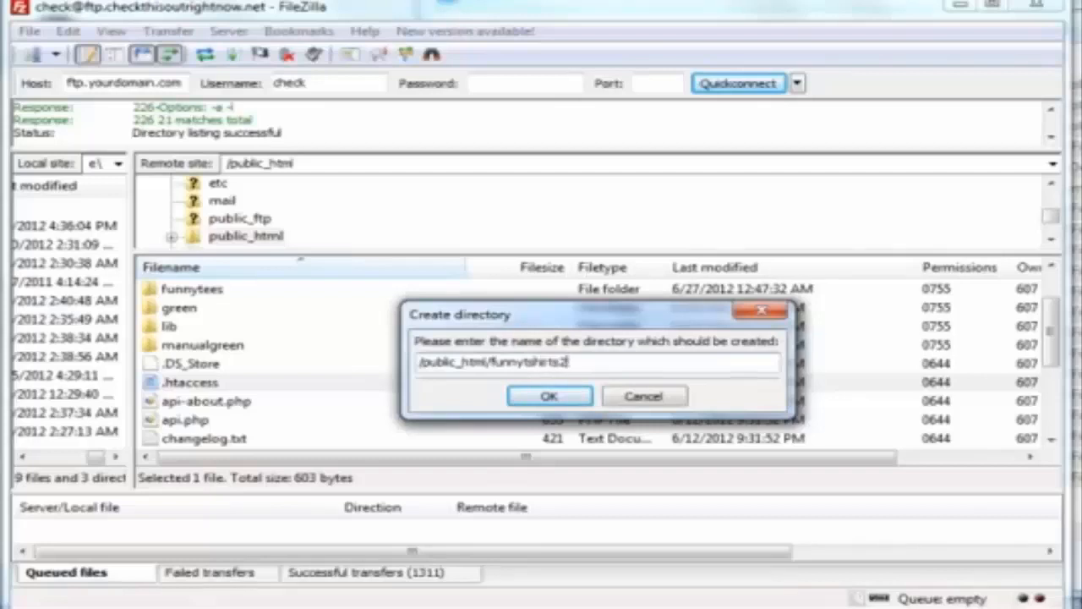
click(551, 397)
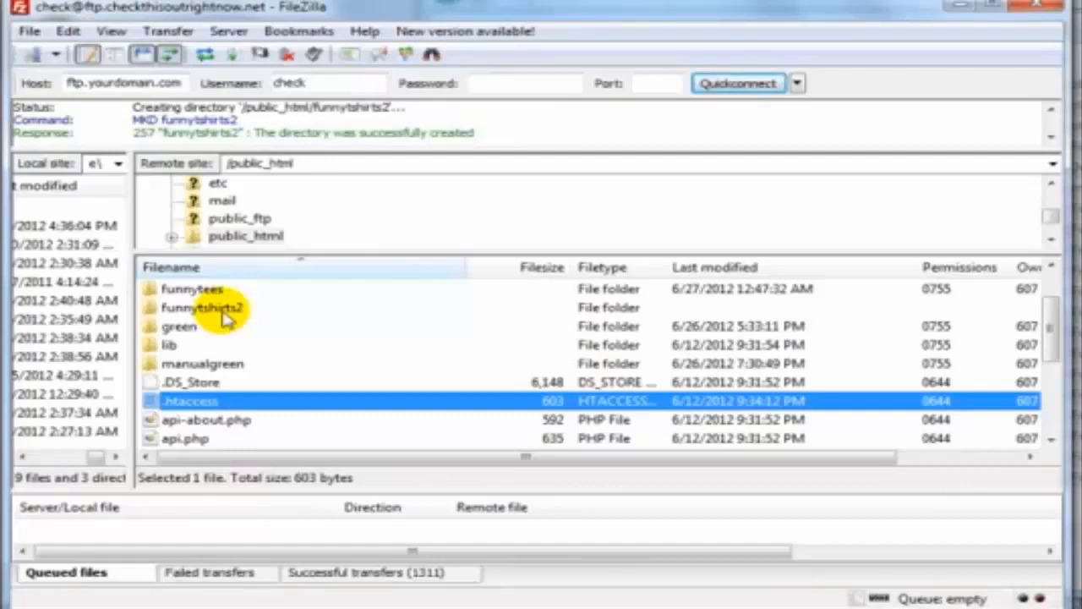
Open funnytshirts2 and drag all 20 WordPress files into it to upload
double_click(225, 310)
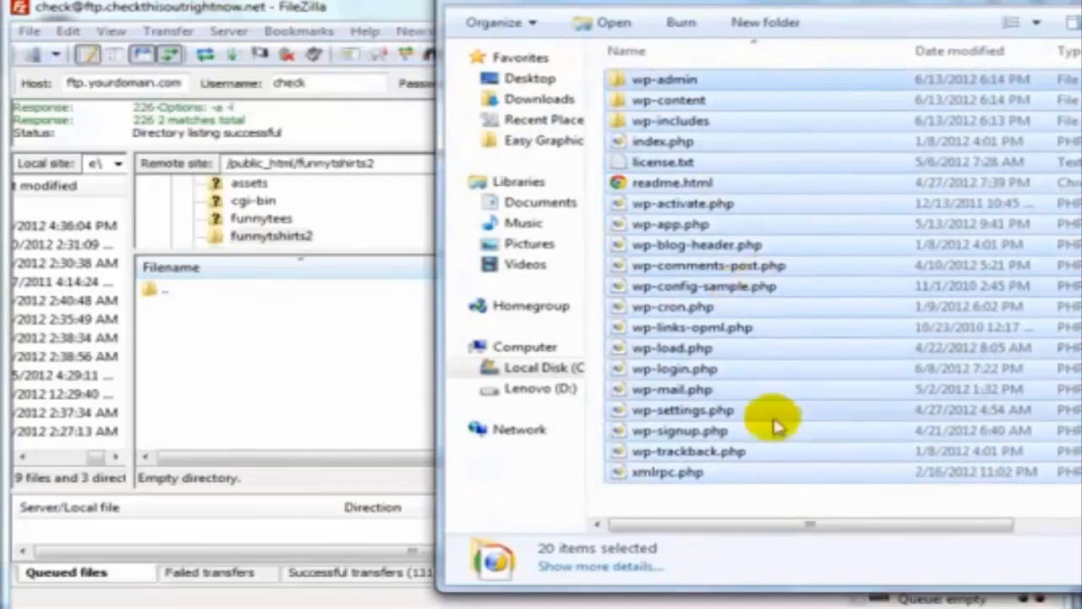
drag(752, 500, 639, 29)
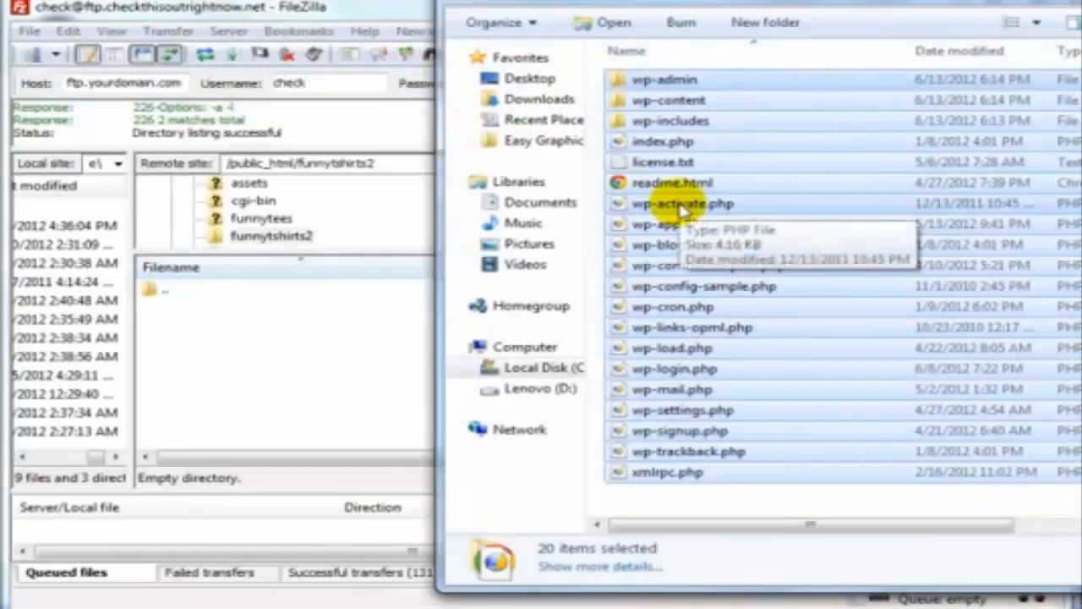
drag(682, 210, 323, 376)
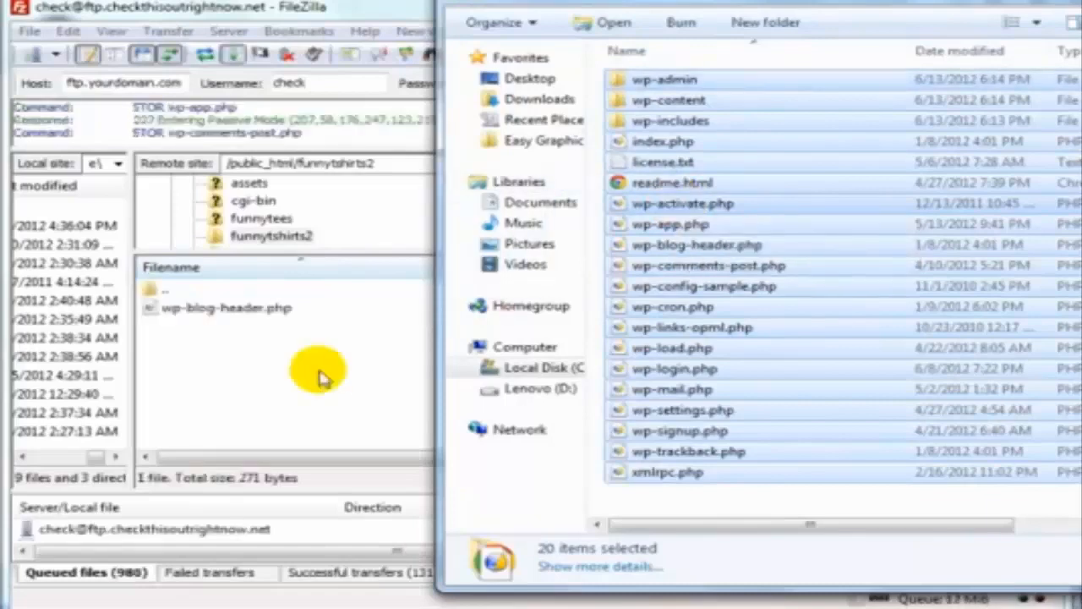
click(322, 370)
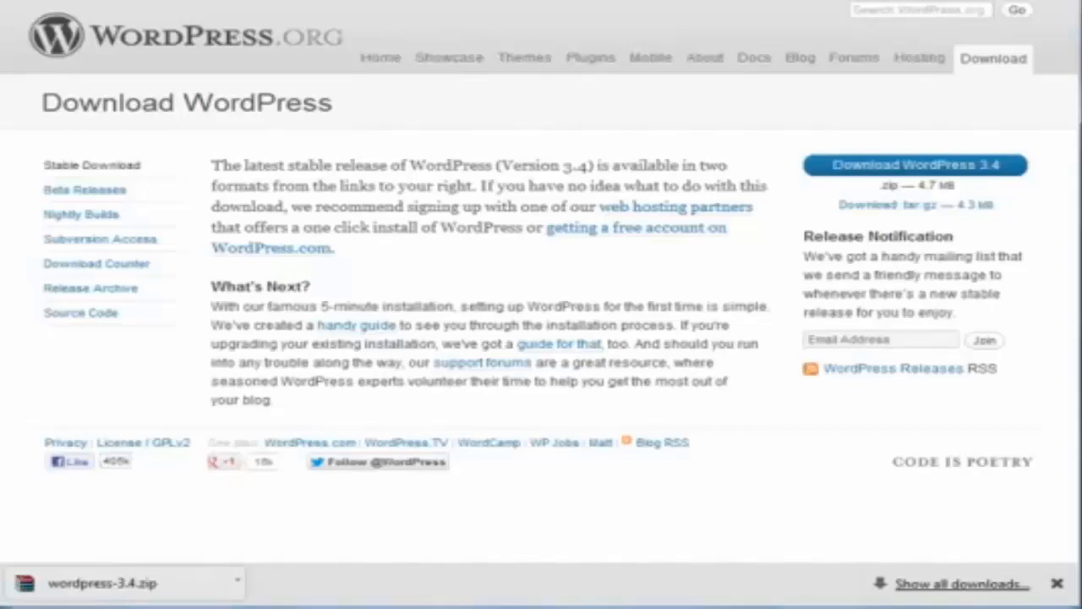
In a new Chrome tab, go to cPanel and launch the MySQL Database Wizard
key(ctrl+t)
text(chec)
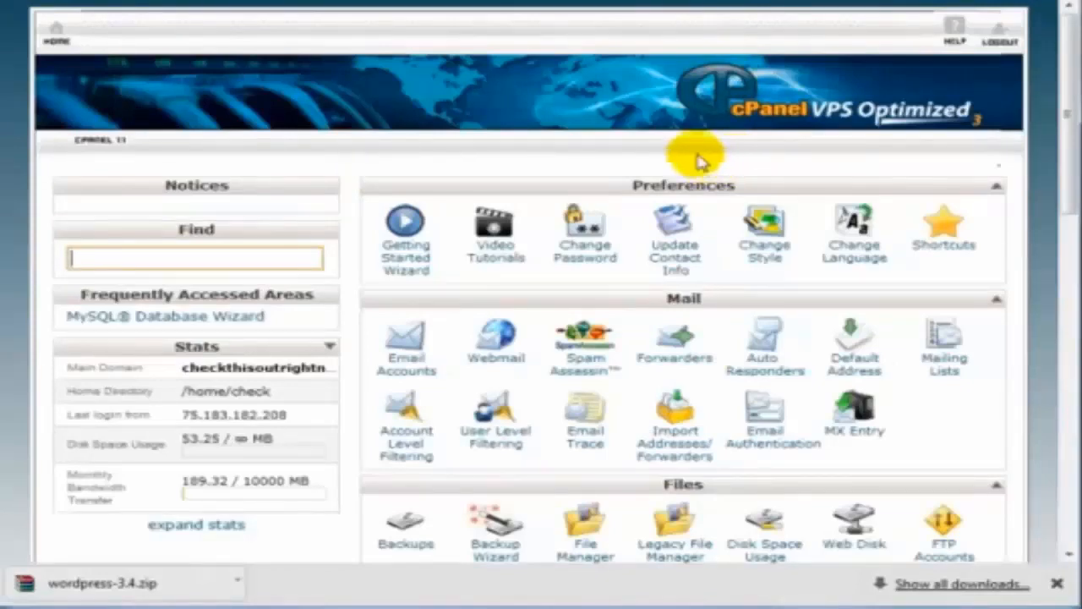
scroll(701, 160, down, 5)
scroll(701, 160, down, 3)
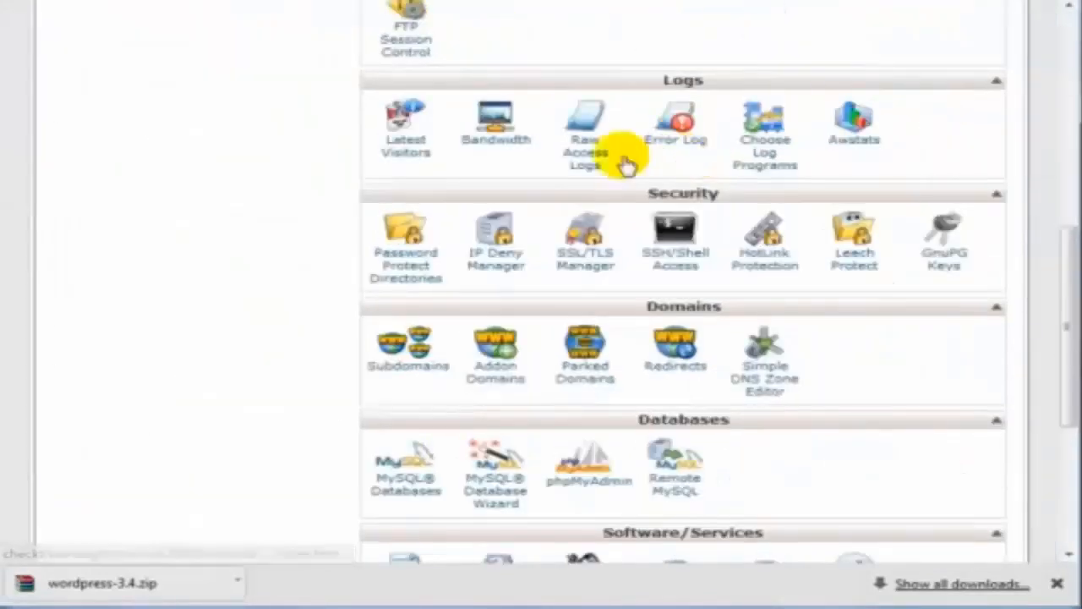
scroll(623, 162, down, 4)
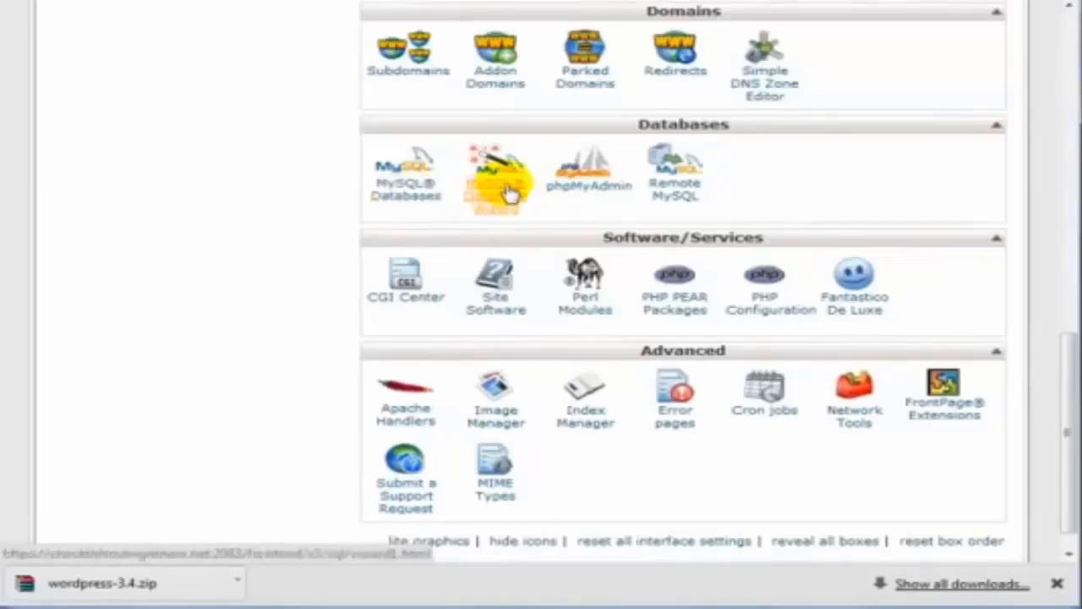
click(1058, 584)
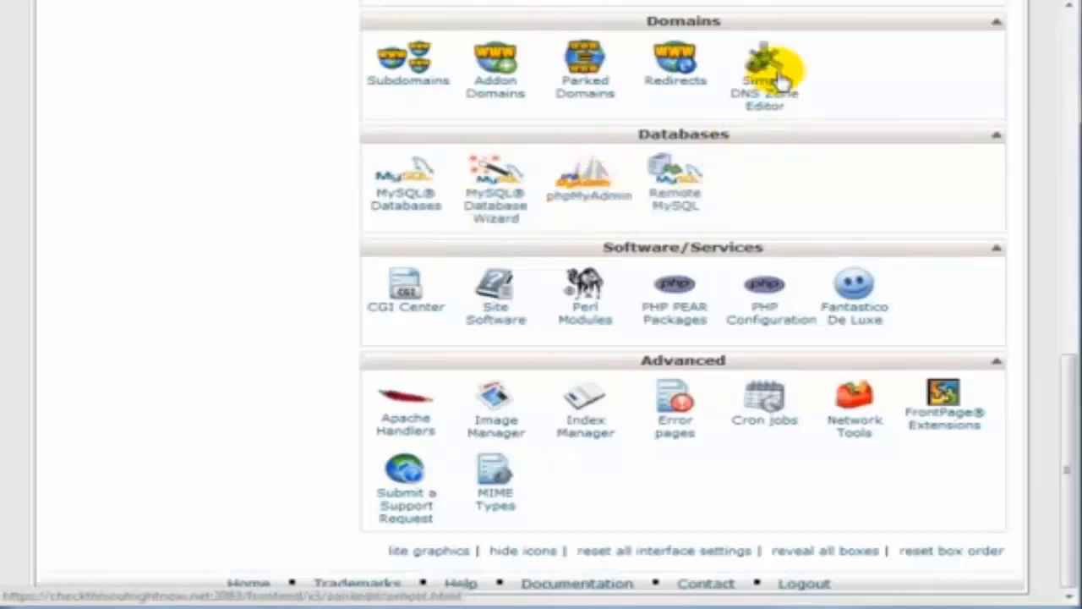
click(482, 218)
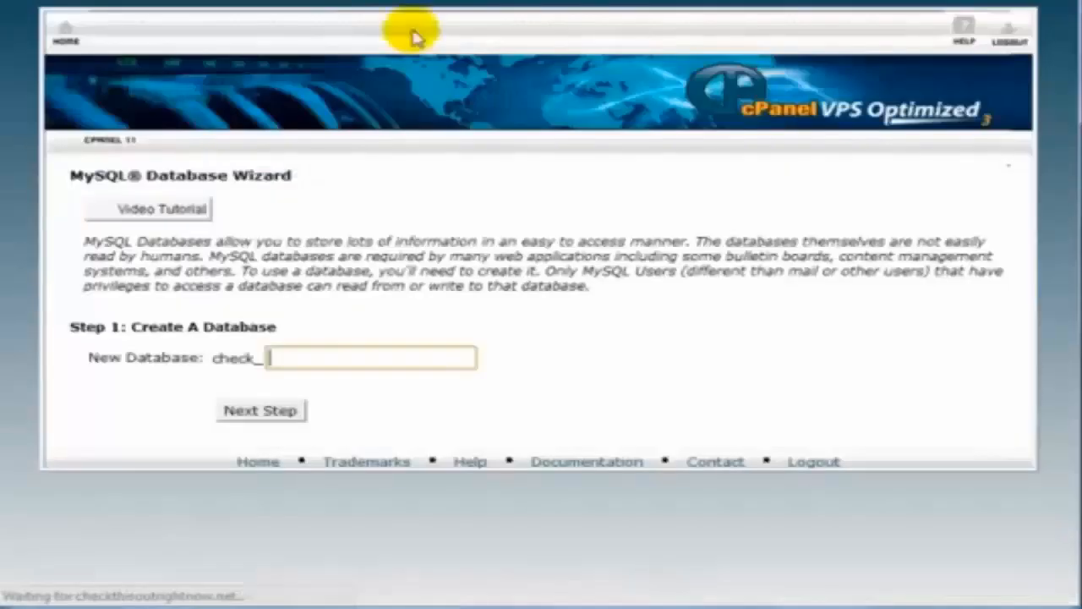
Create the database funnytshirts2 (check_funnytshirts2) in the wizard
click(350, 358)
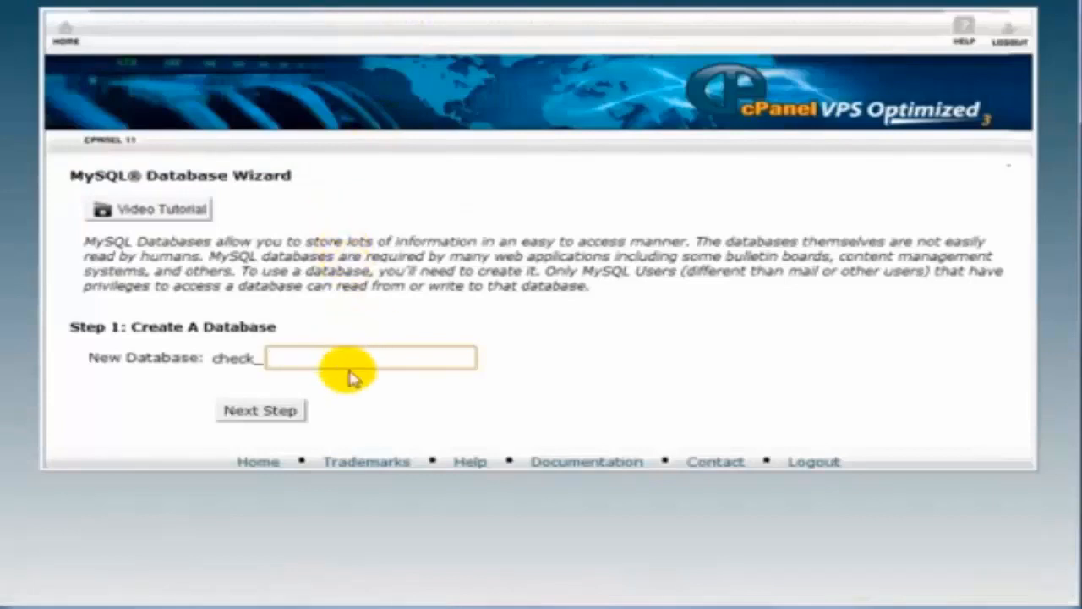
text(funny)
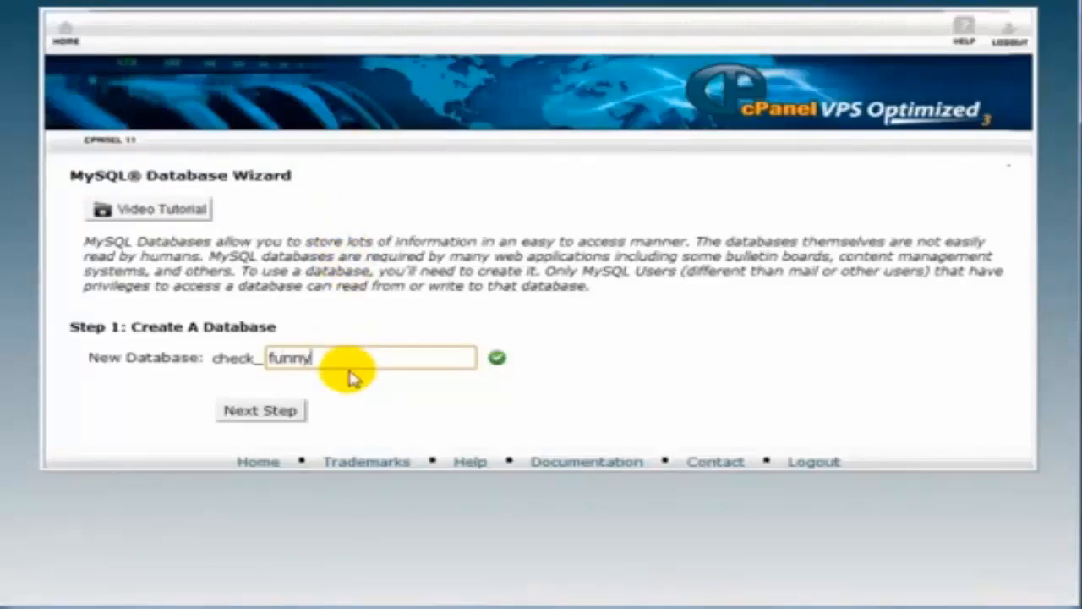
text(tshirts2)
double_click(350, 372)
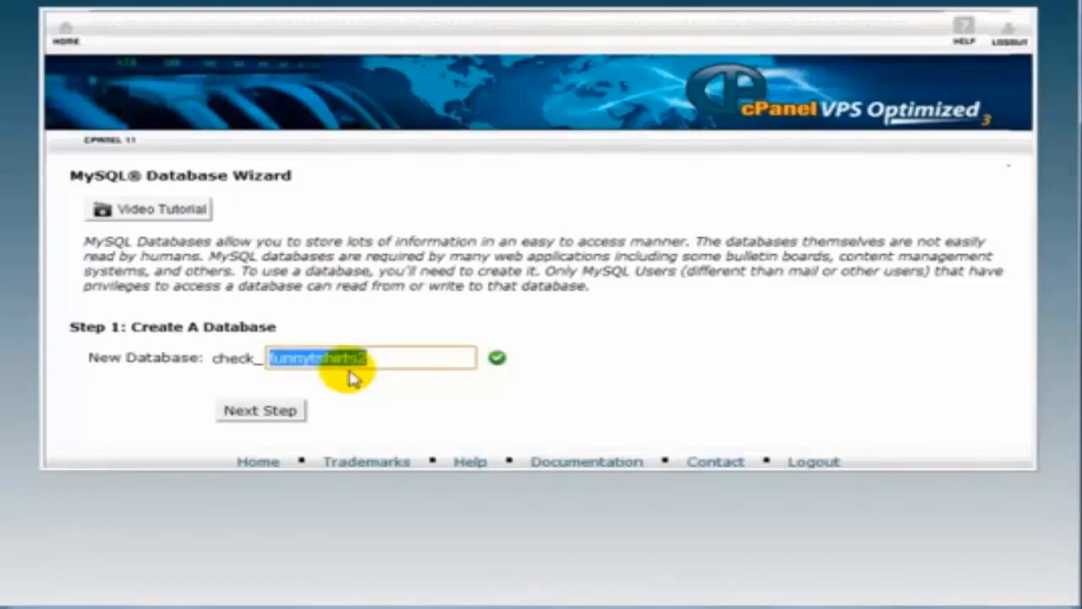
click(293, 411)
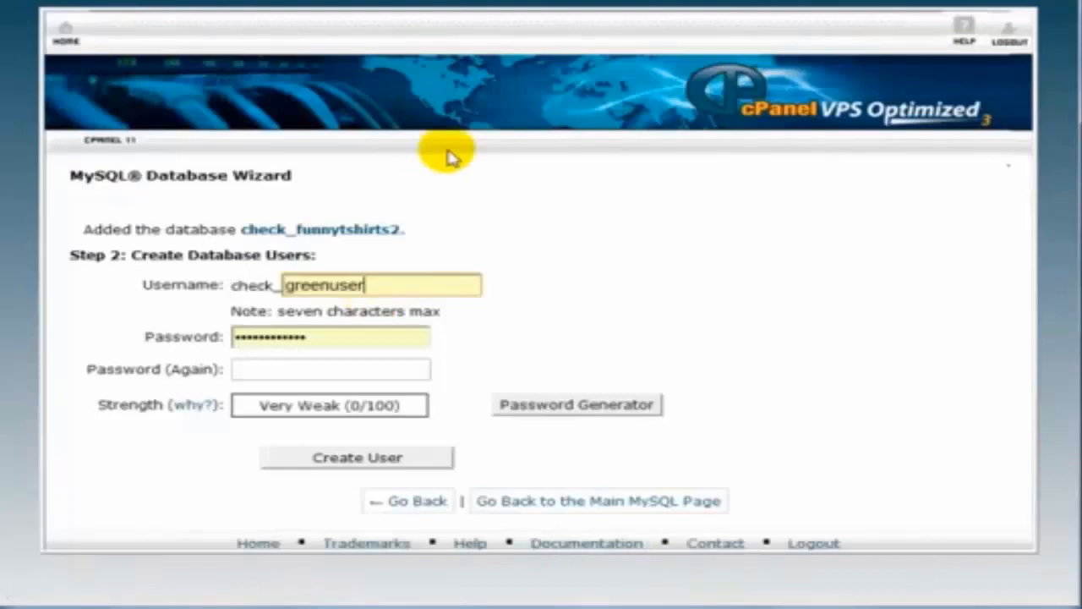
Create database user funny2 with a generated Very Strong password
double_click(411, 290)
key(ctrl+v)
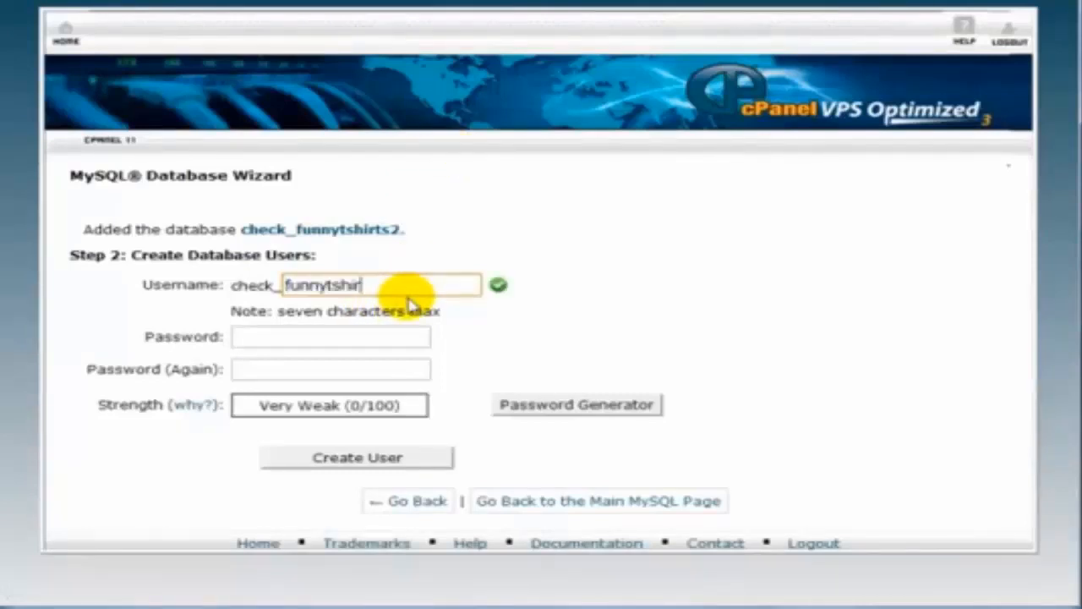
key(BackSpace)
key(BackSpace)
key(BackSpace)
key(BackSpace)
key(BackSpace)
text(2)
click(628, 405)
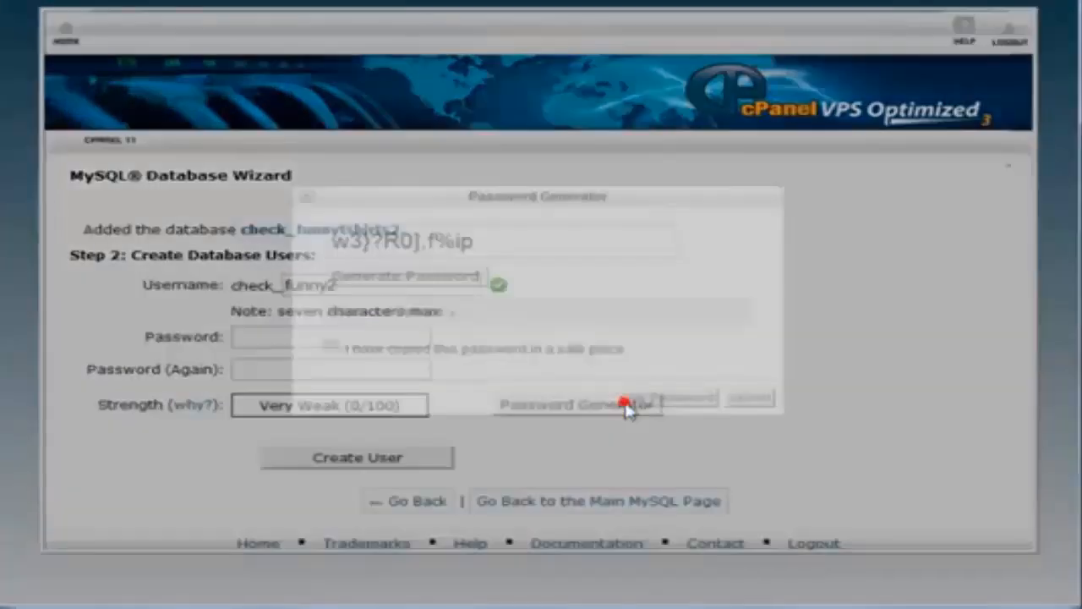
click(457, 351)
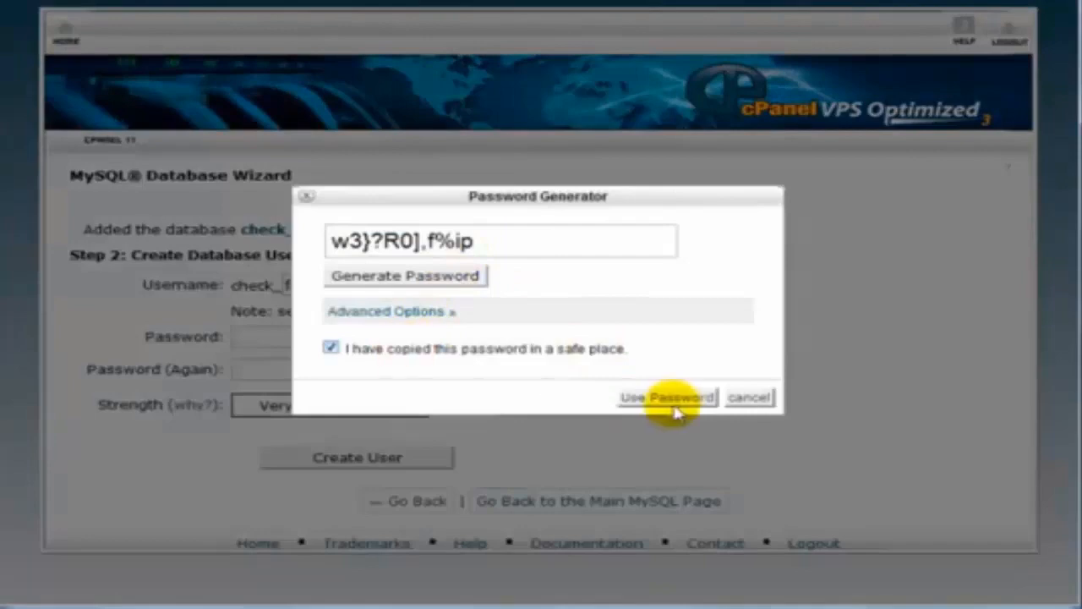
click(660, 244)
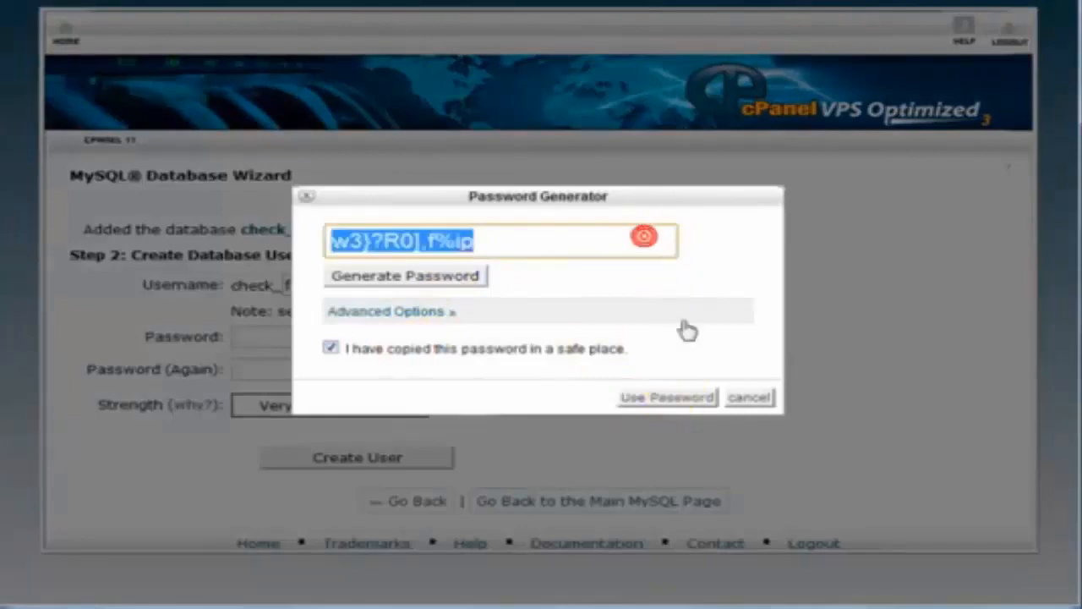
click(662, 399)
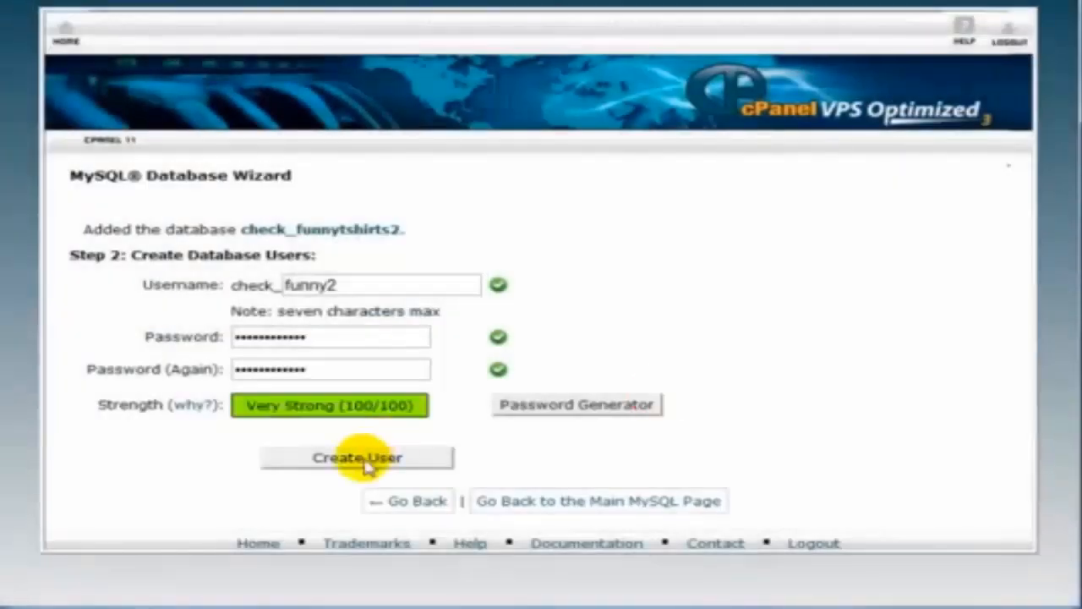
click(365, 462)
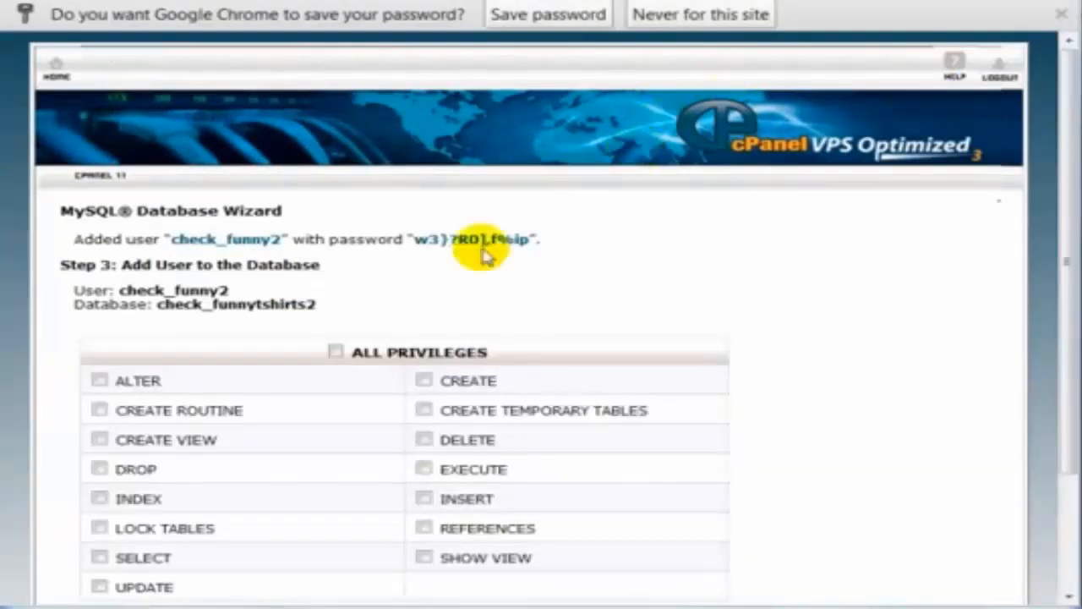
Grant check_funny2 ALL PRIVILEGES on check_funnytshirts2 and finish the wizard
click(348, 323)
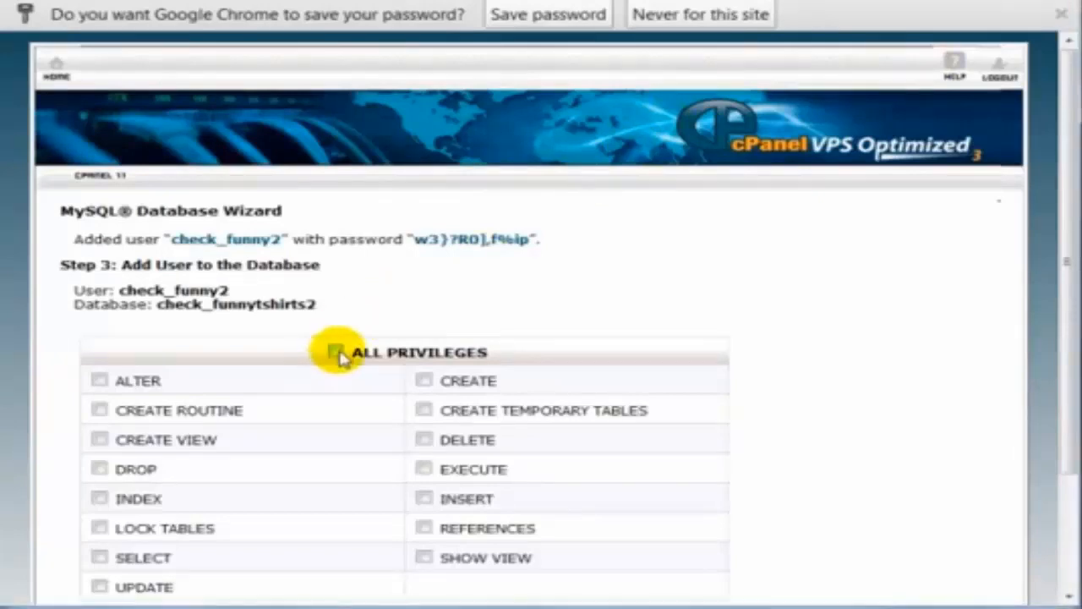
click(335, 353)
scroll(254, 406, down, 2)
click(145, 487)
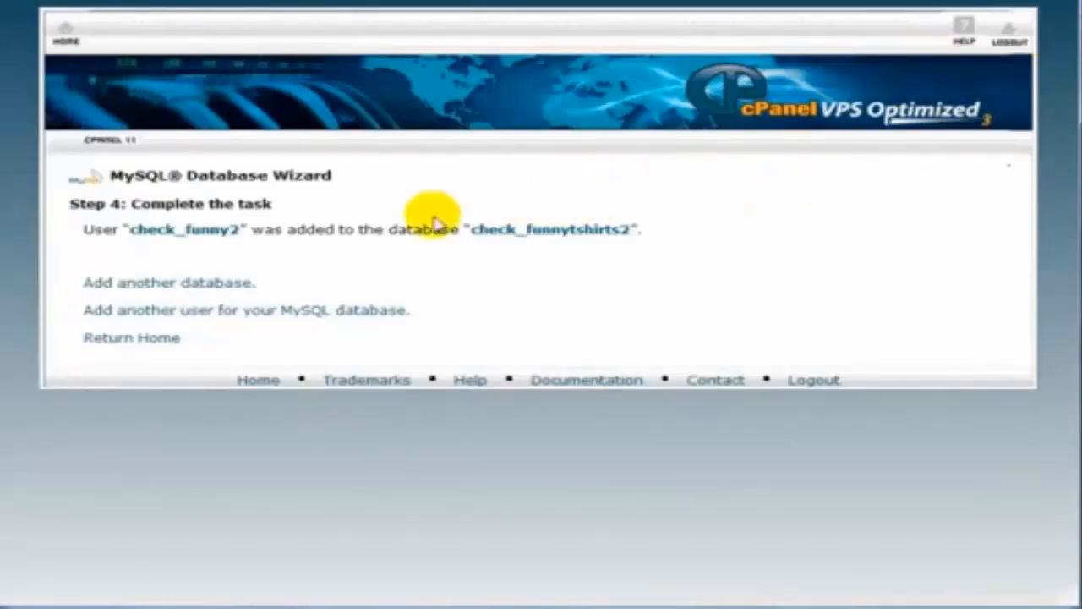
Select the full database name check_funnytshirts2 and the user name check_funny2 to note them
drag(471, 226, 626, 229)
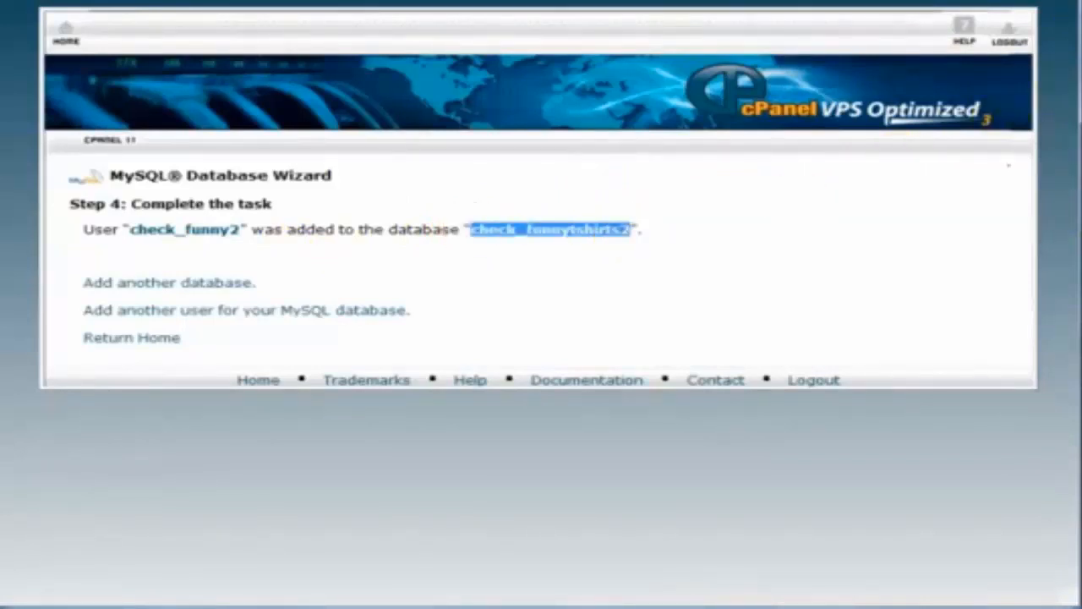
key(alt+Tab)
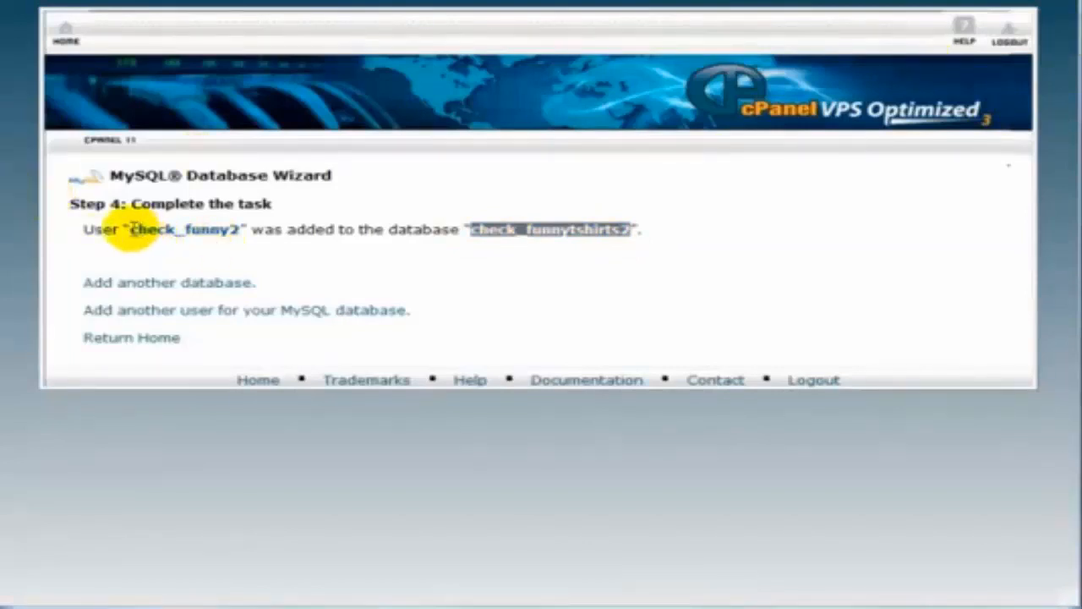
drag(128, 228, 238, 230)
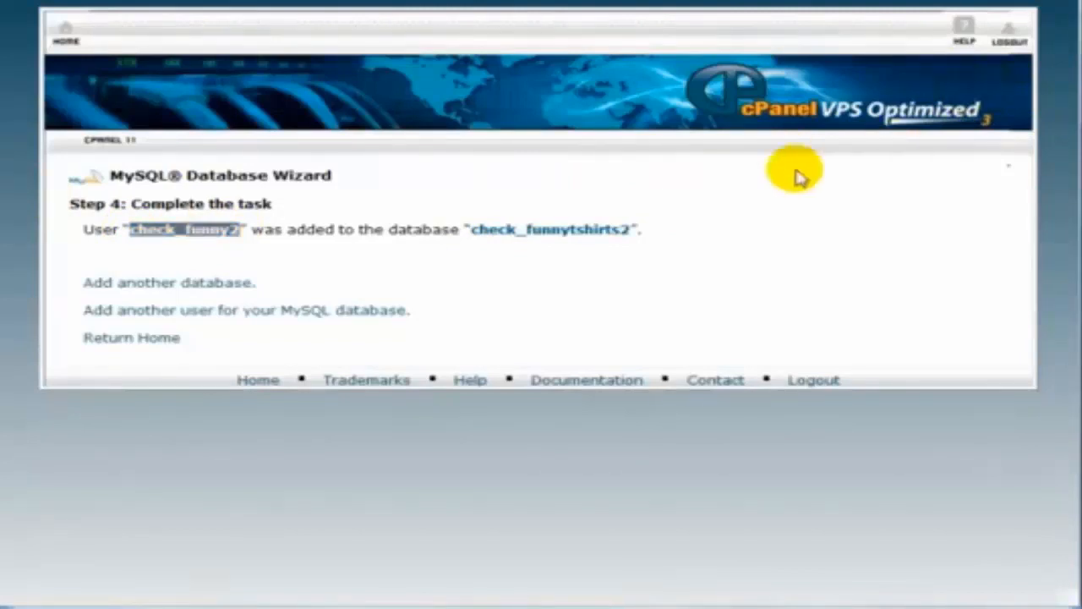
click(476, 229)
drag(476, 229, 605, 227)
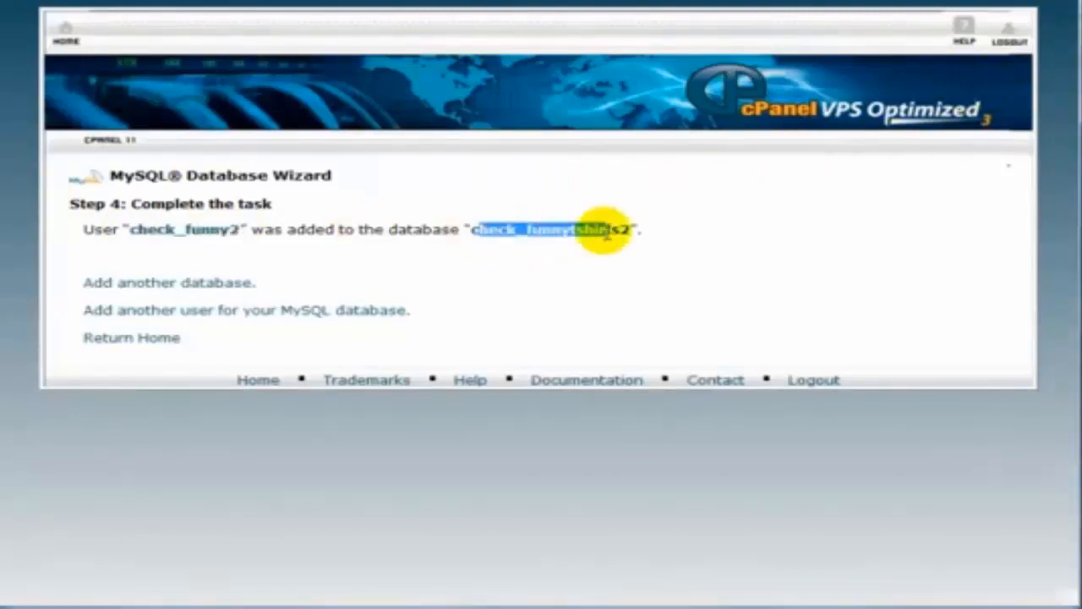
click(132, 229)
drag(131, 229, 227, 213)
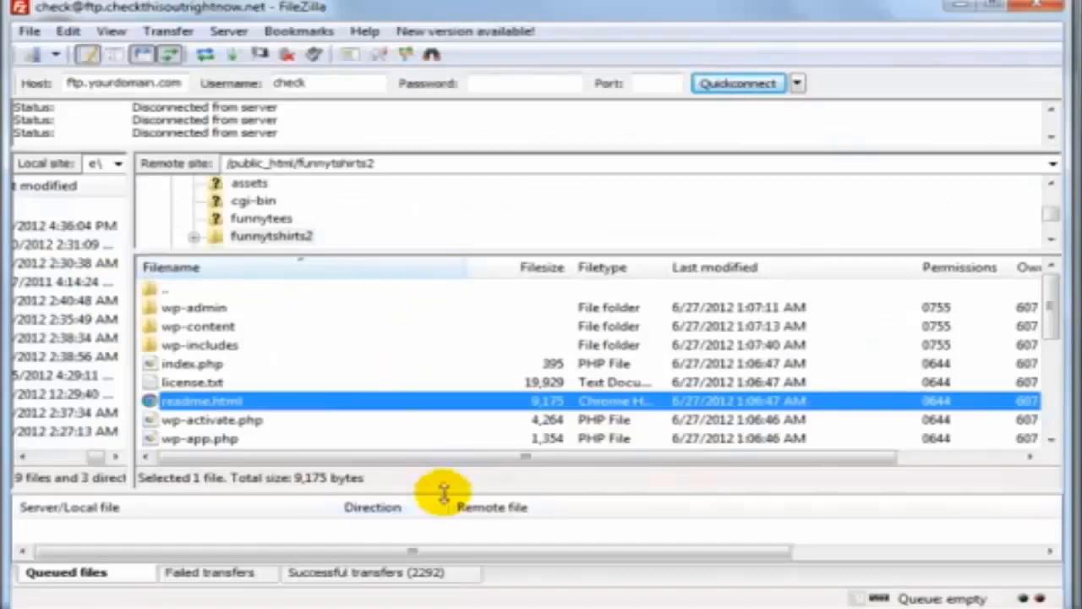
Resize FileZilla's queue and remote panes, then bring the local WordPress folder window over them on the left
drag(443, 492, 461, 425)
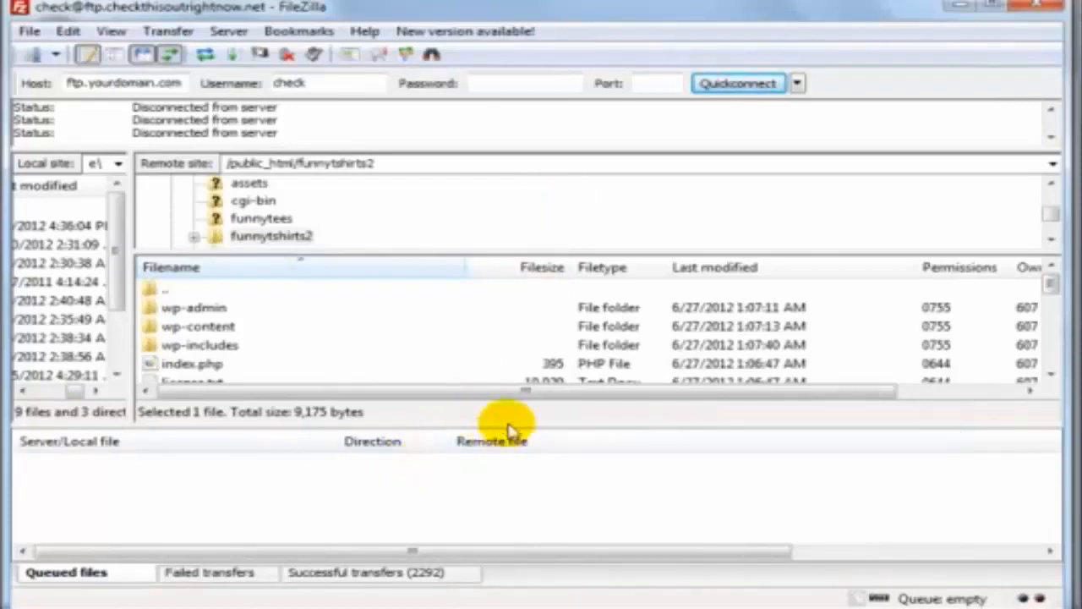
drag(511, 428, 509, 463)
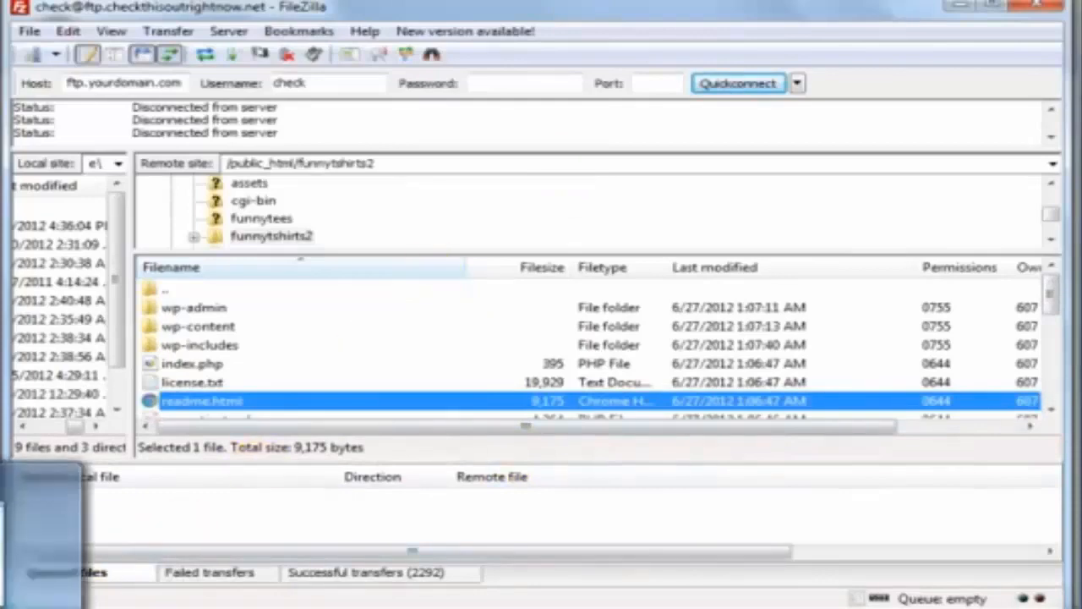
click(33, 607)
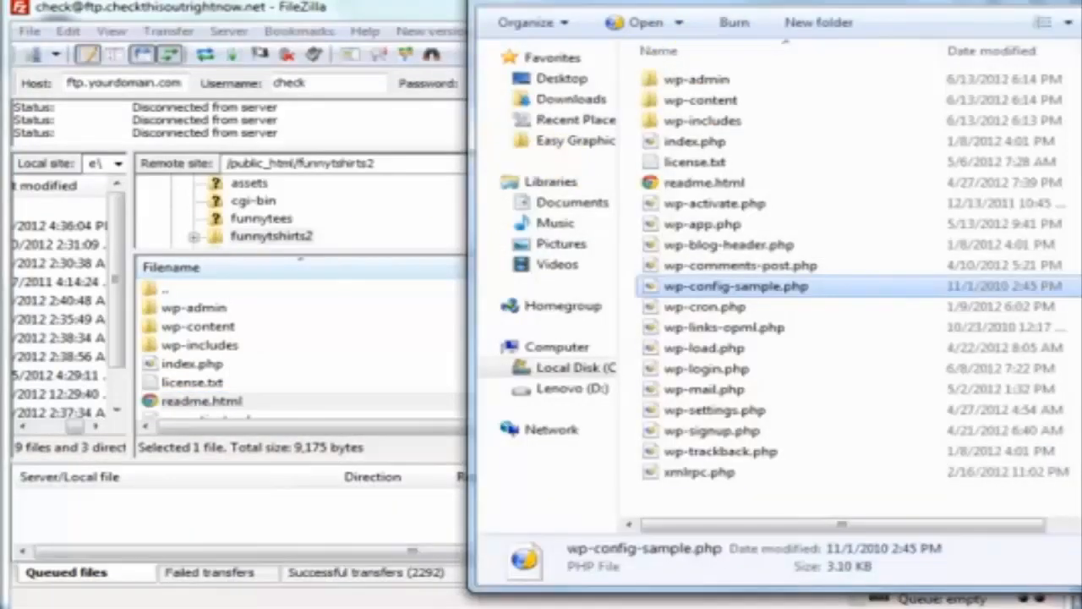
drag(761, 3, 513, 0)
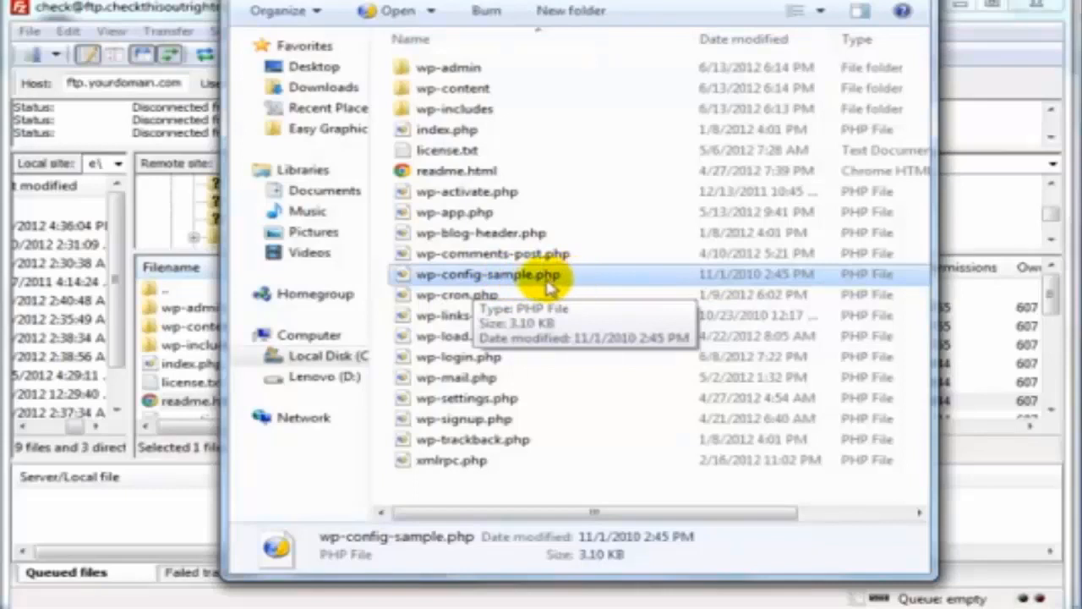
right_click(505, 271)
Rename wp-config-sample.php to wp-config.php by deleting '-sample'
click(560, 588)
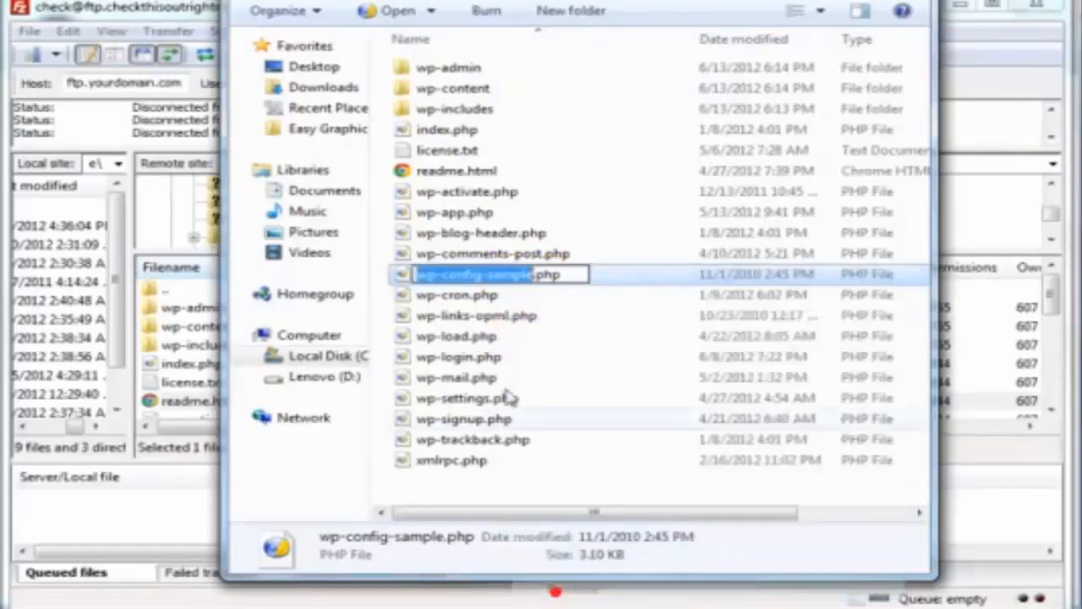
click(486, 274)
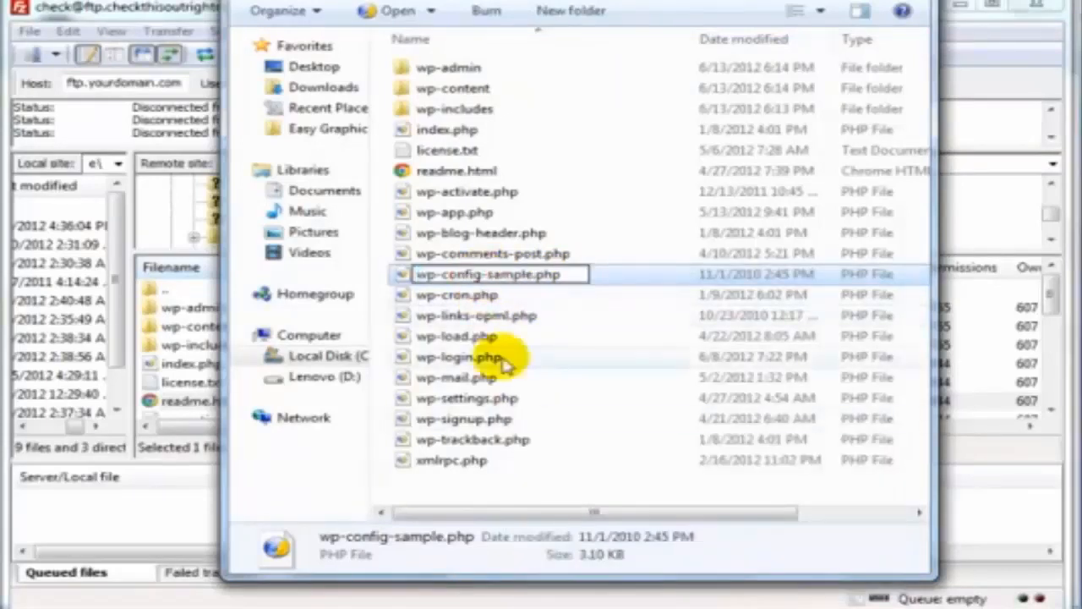
key(Delete)
key(Delete)
key(Delete)
key(Delete)
key(Delete)
key(Delete)
key(Delete)
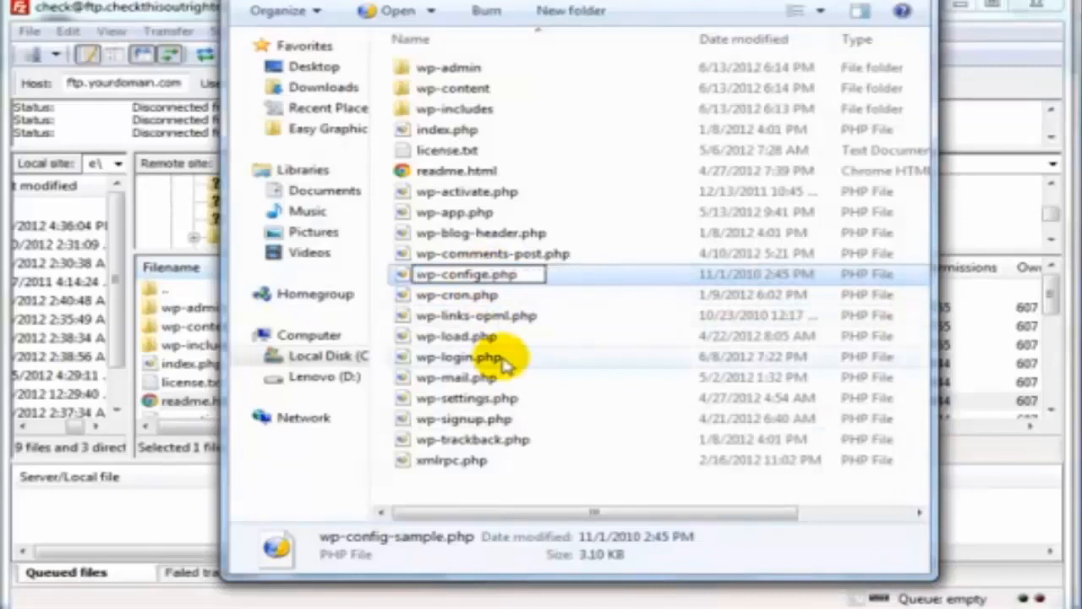
key(Return)
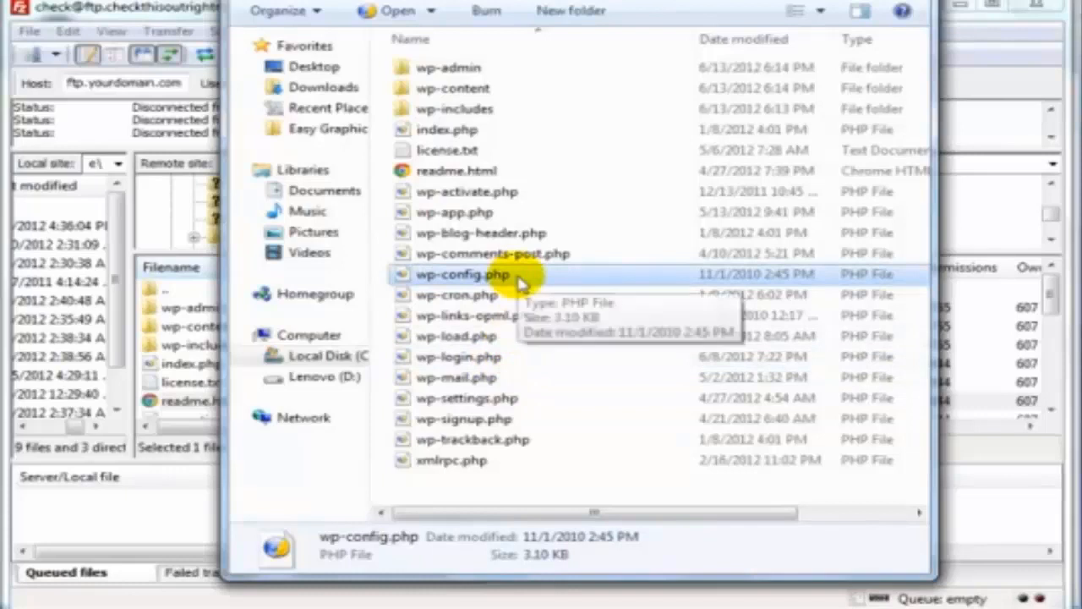
Open wp-config.php in Notepad with the whole window in view
right_click(412, 272)
mouse_move(442, 316)
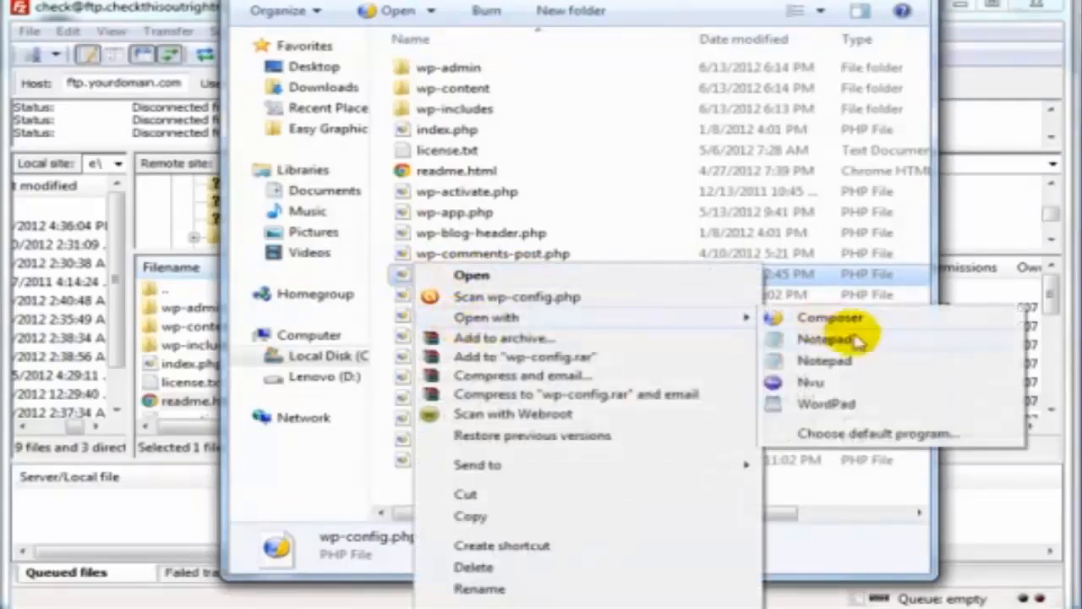
click(848, 345)
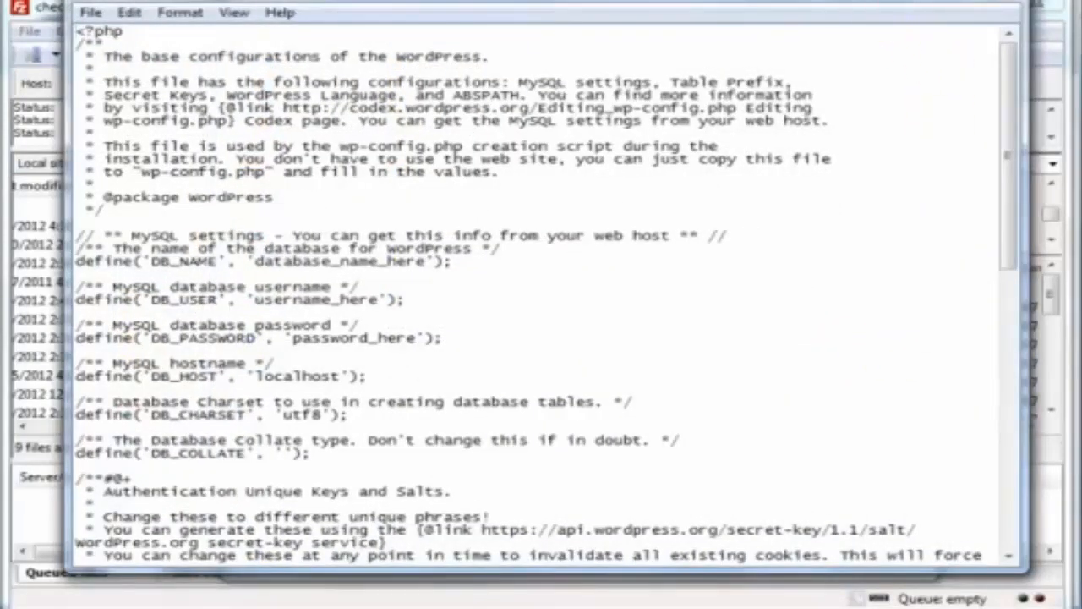
drag(862, 0, 868, 32)
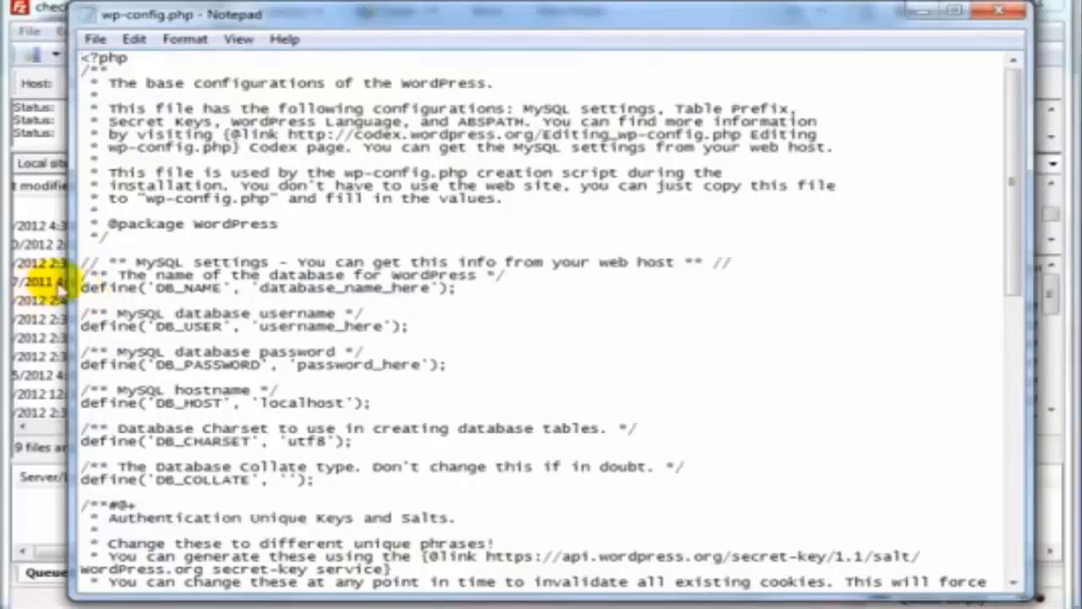
Replace database_name_here with check_funnytshirts2 and save
drag(81, 288, 452, 365)
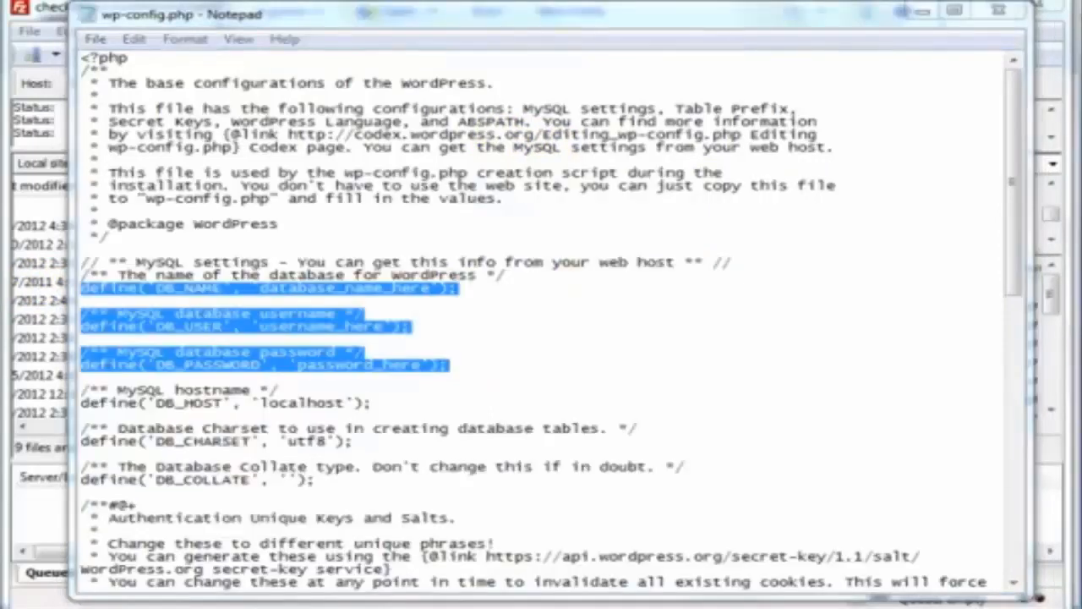
click(342, 288)
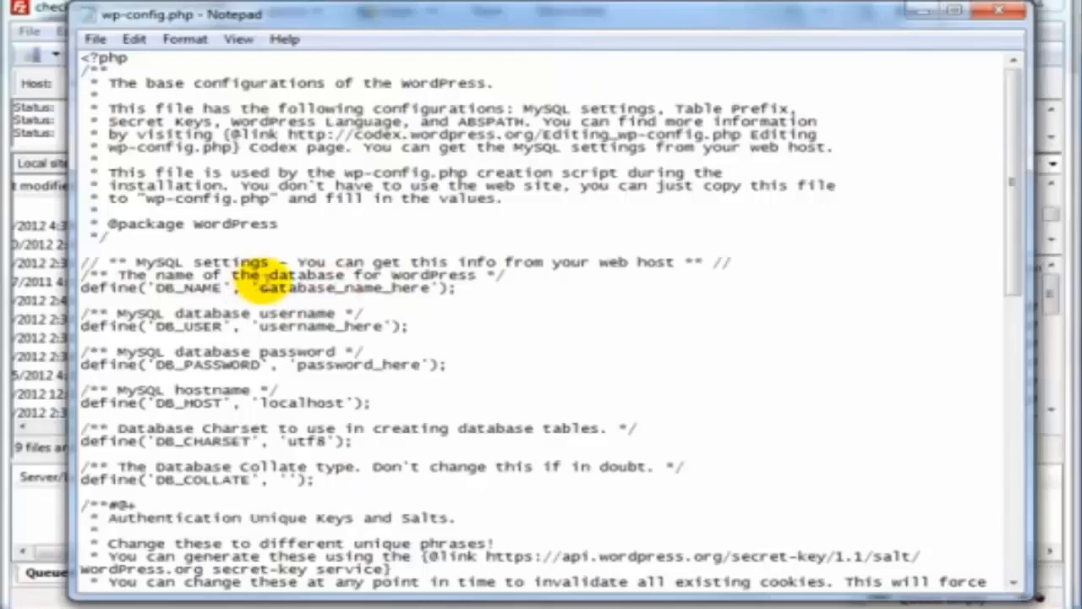
drag(260, 287, 432, 287)
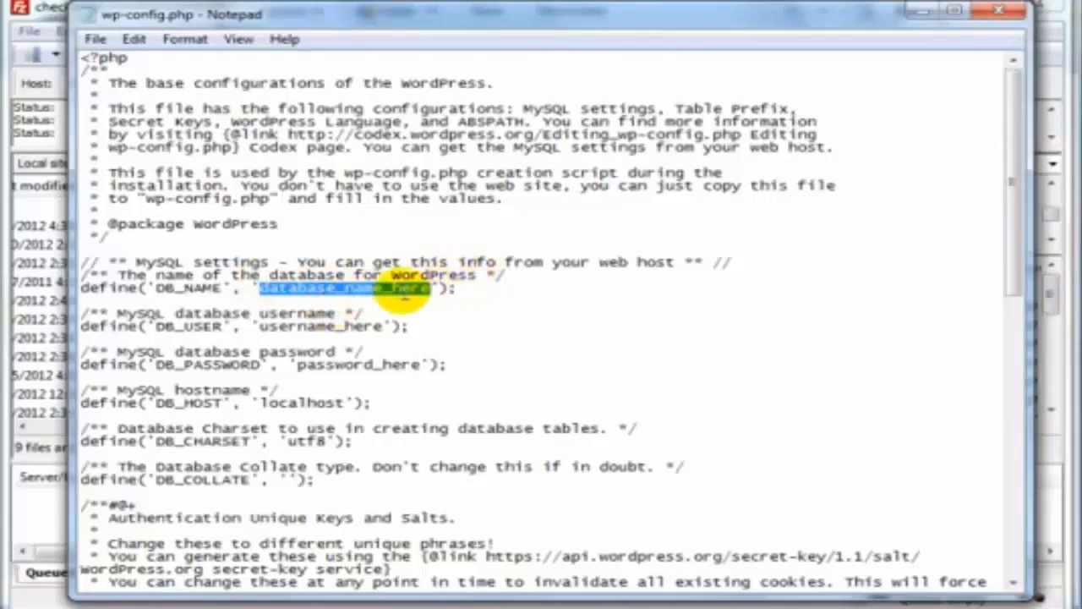
text(check_funnytshirts2)
key(ctrl+s)
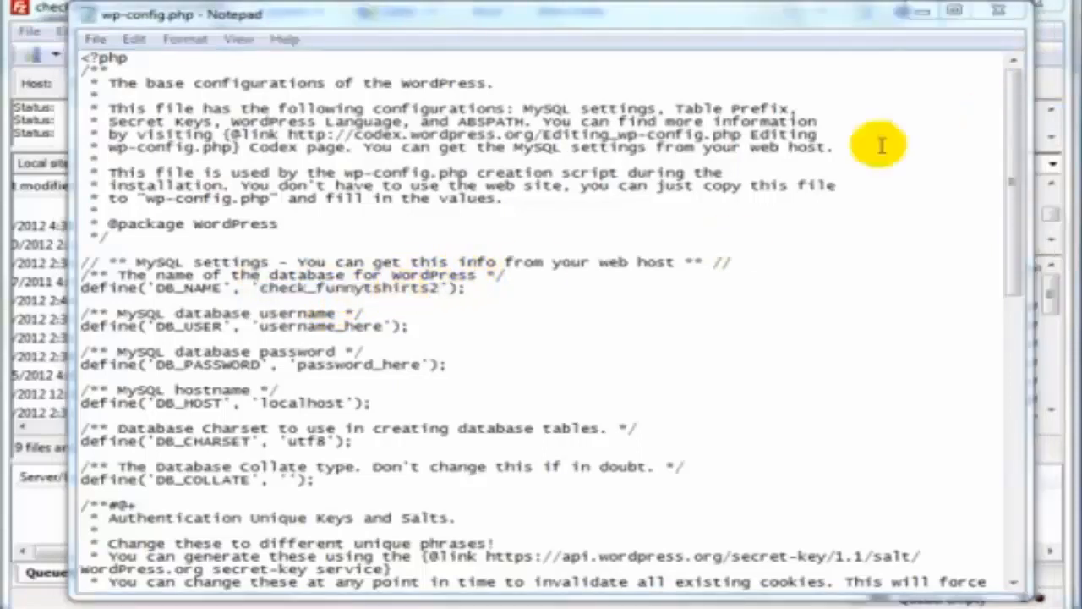
Replace username_here with check_funny2 and password_here with the generated database password
click(256, 326)
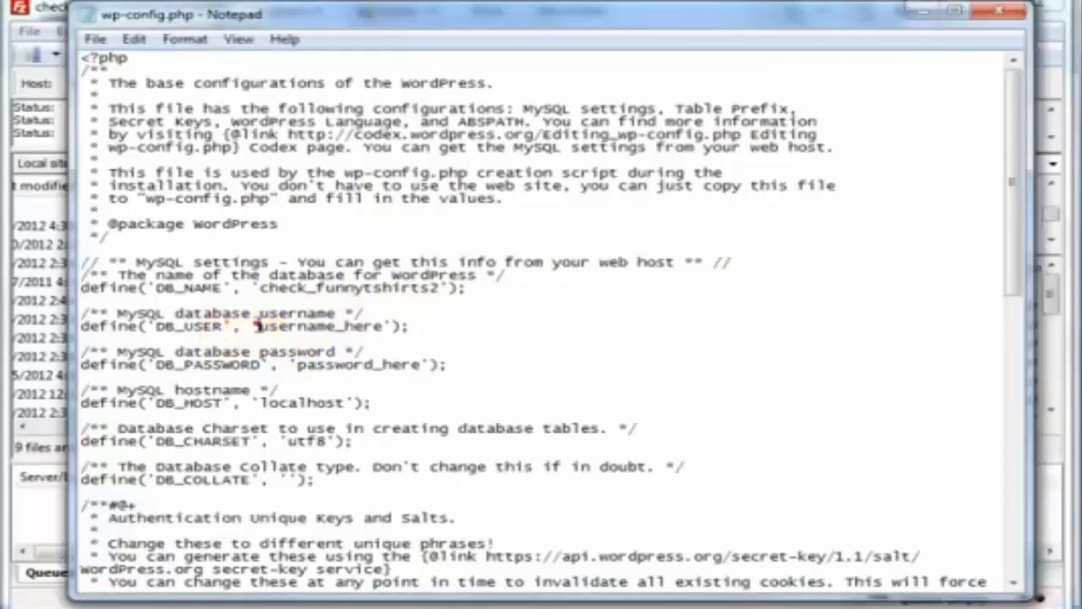
drag(256, 325, 387, 326)
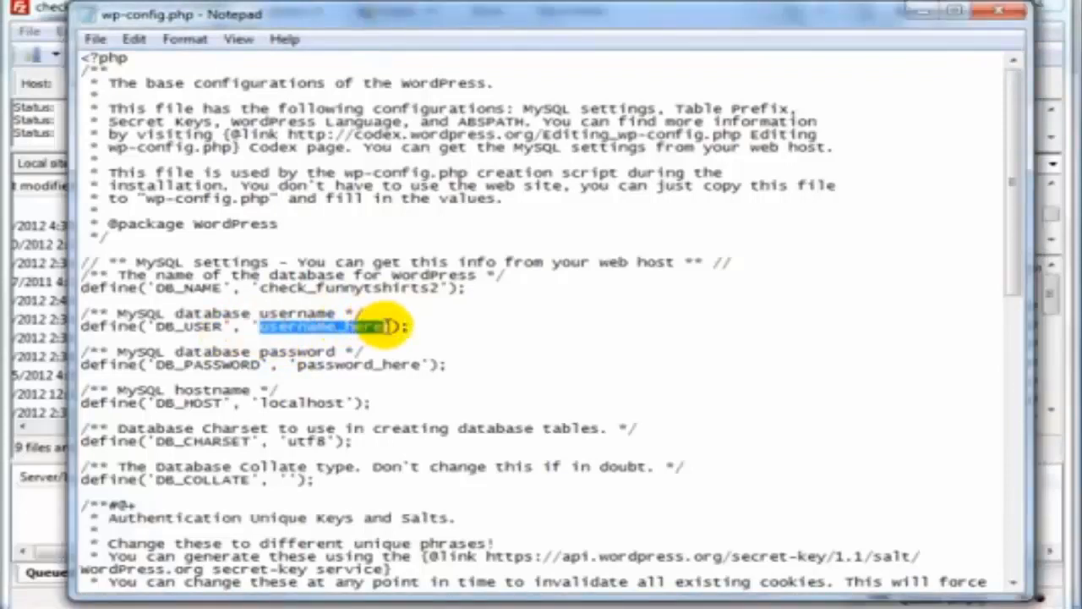
text(check_funny2)
key(ctrl+s)
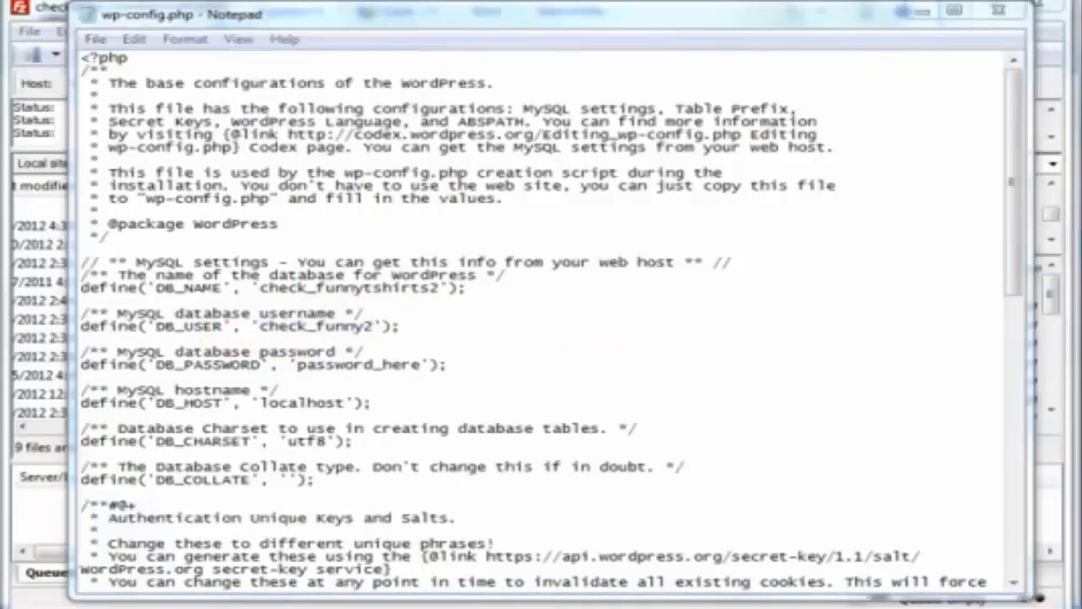
click(298, 364)
drag(298, 365, 420, 366)
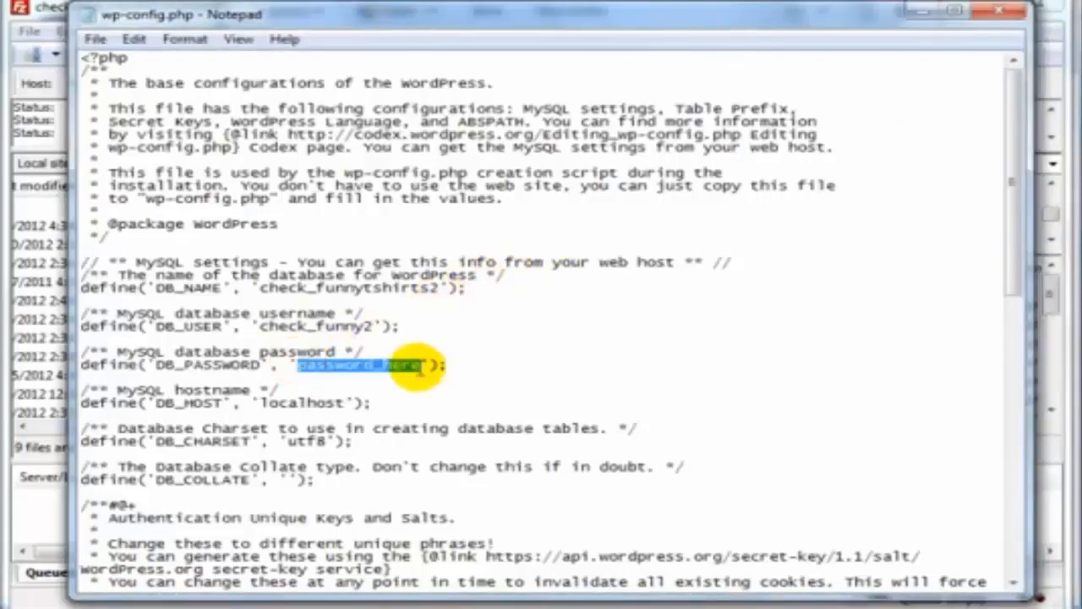
key(ctrl+v)
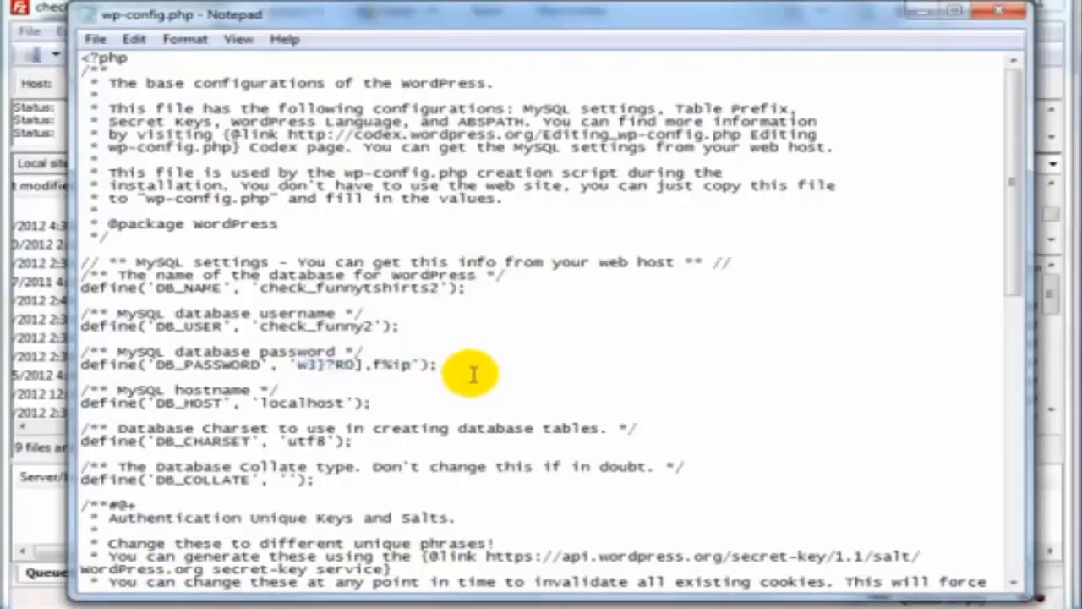
click(1002, 14)
Save the edited wp-config.php and upload it into /public_html/funnytshirts2 on the server
click(524, 318)
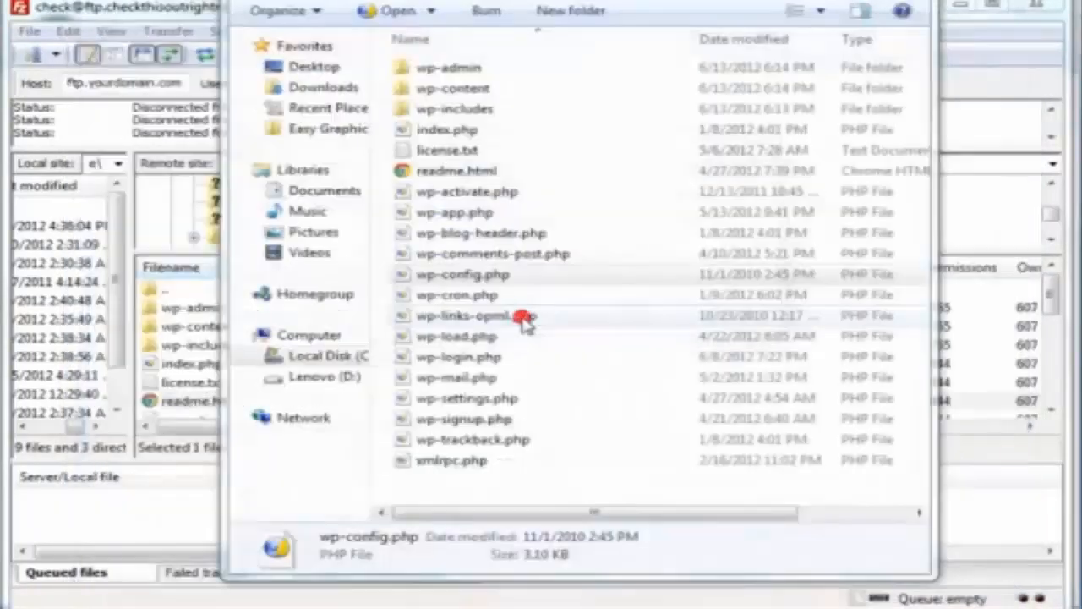
drag(550, 0, 899, 9)
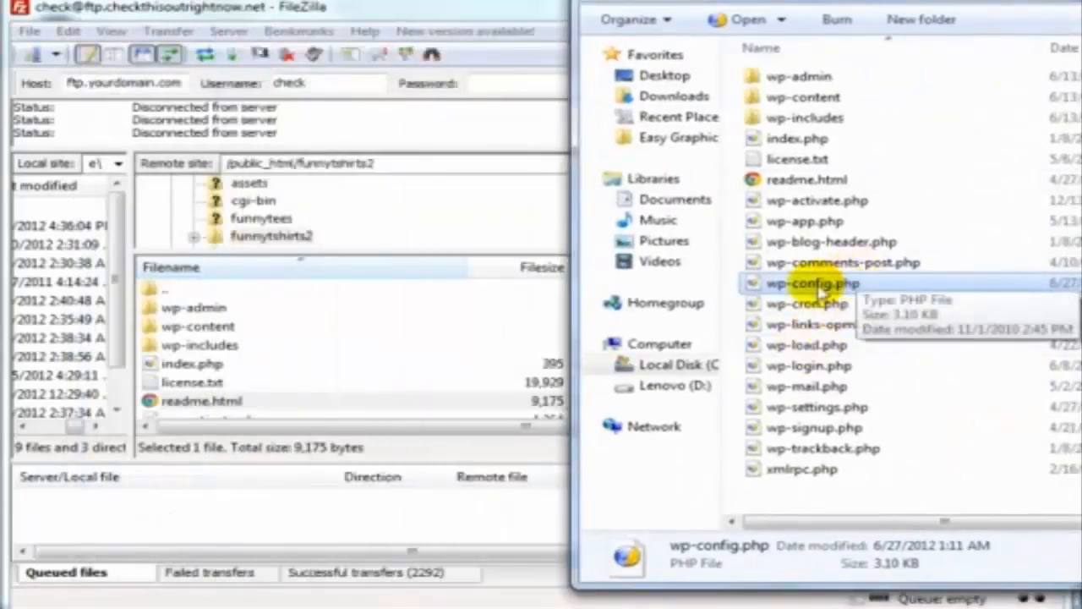
drag(811, 285, 398, 394)
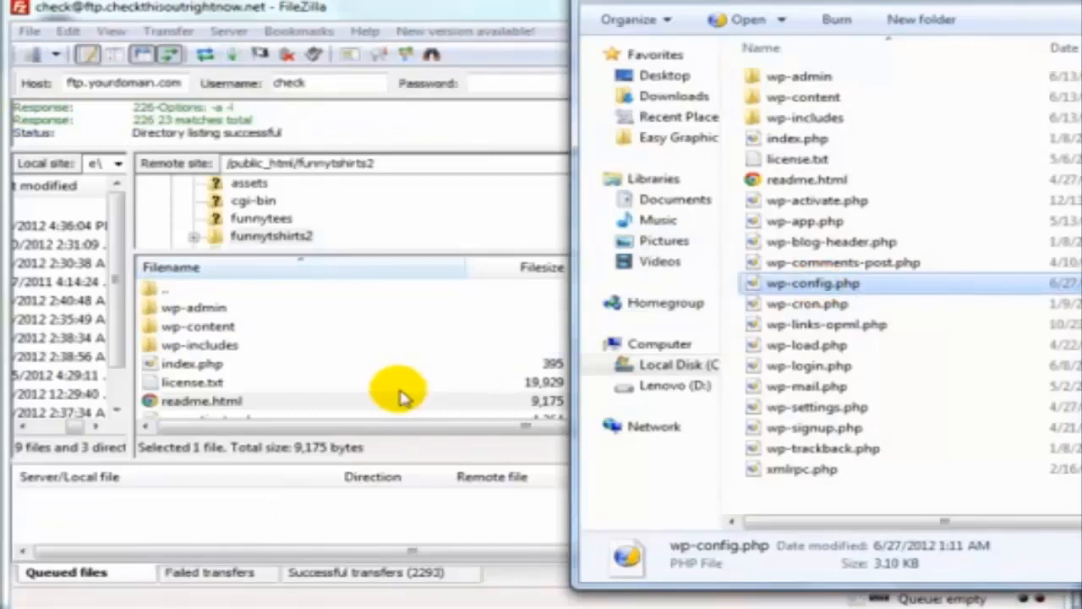
double_click(506, 10)
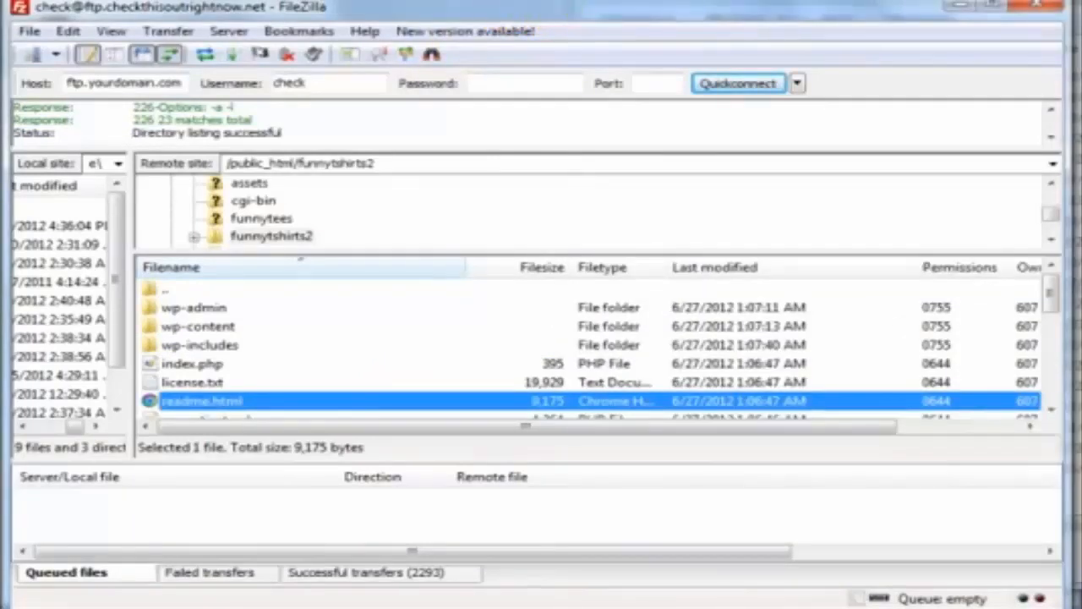
click(388, 163)
drag(393, 163, 296, 162)
key(ctrl+c)
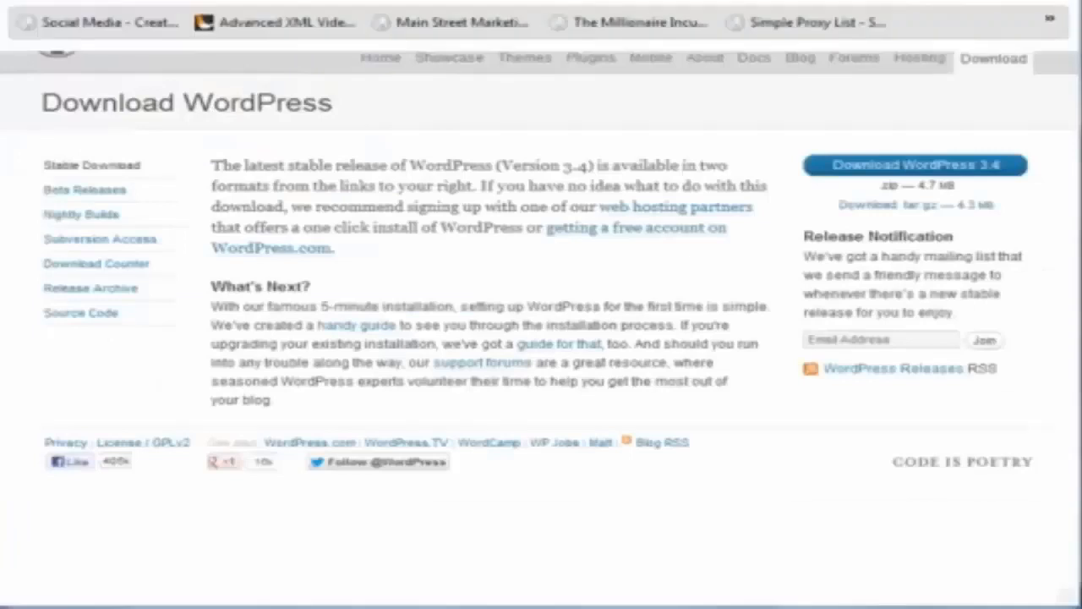
Load checkthisoutrightnow.net/funnytshirts2 in a new tab to reach the WordPress installer
key(ctrl+t)
text(checkthisoutrightnow.net/)
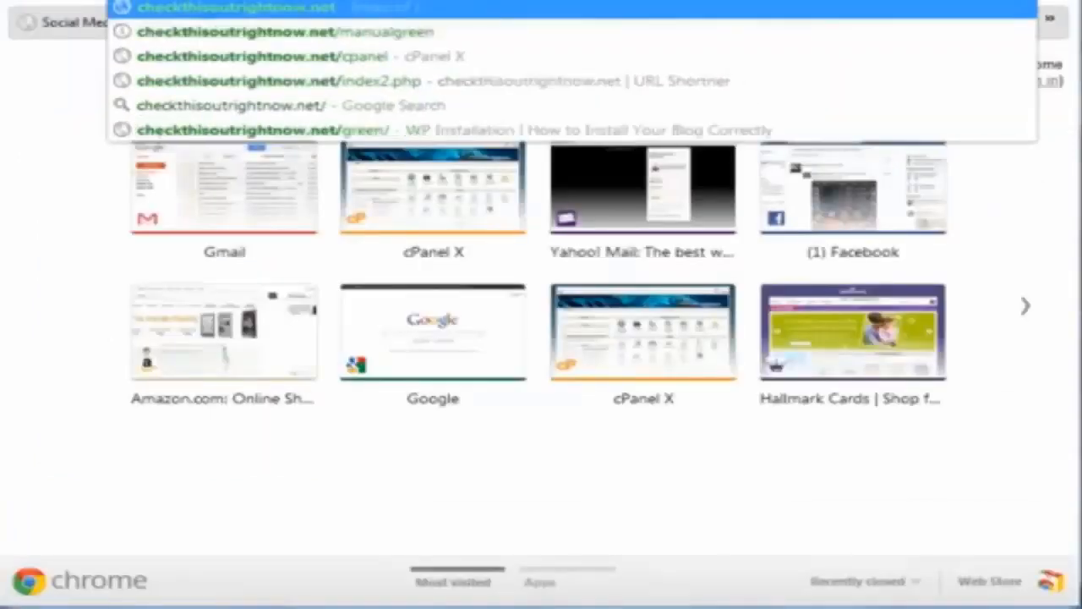
key(ctrl+v)
key(Return)
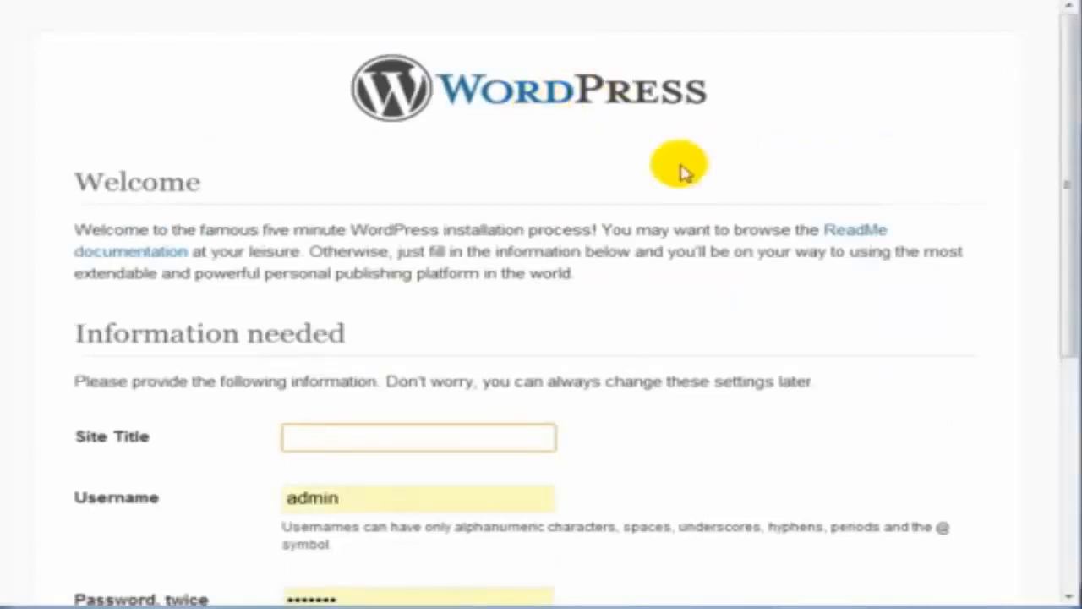
Enter Site Title 'Funny TShirts 2', keep username admin, and type the password in both boxes
scroll(519, 234, down, 3)
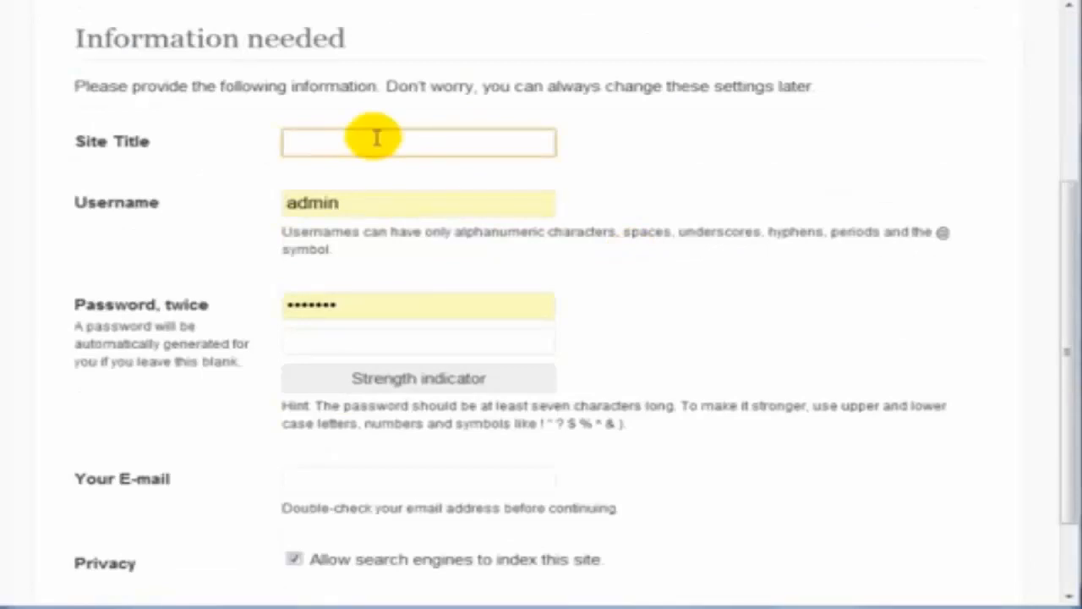
text(Funny )
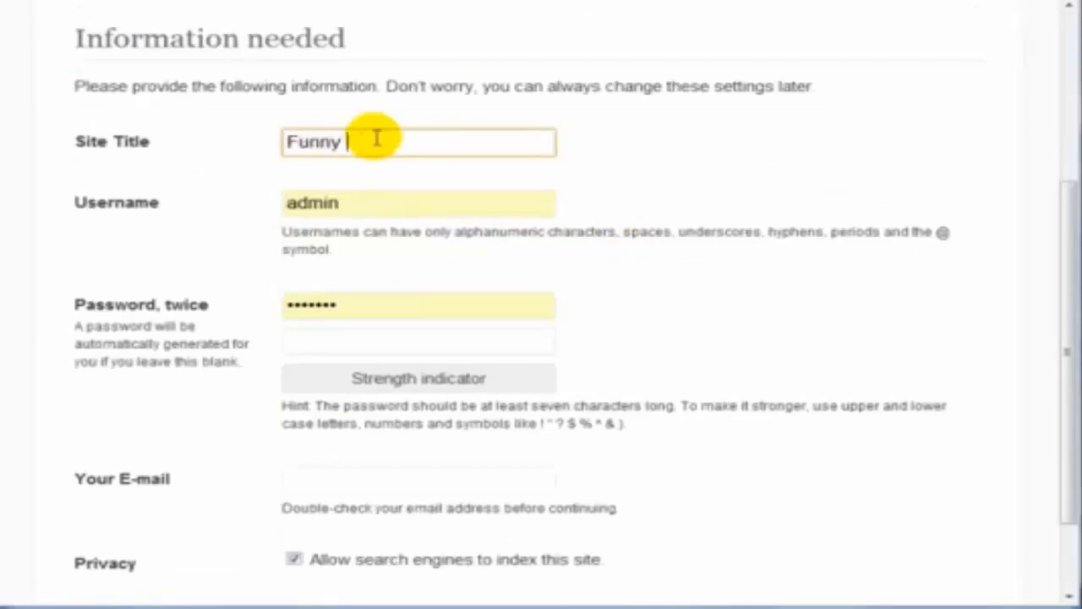
text(TShir)
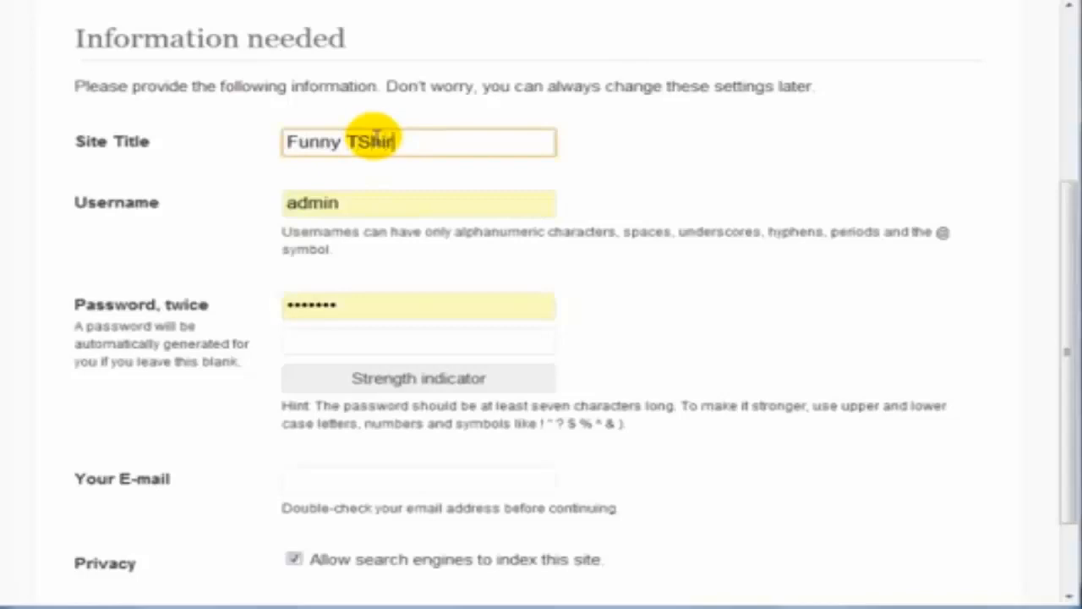
text(ts 2)
click(349, 205)
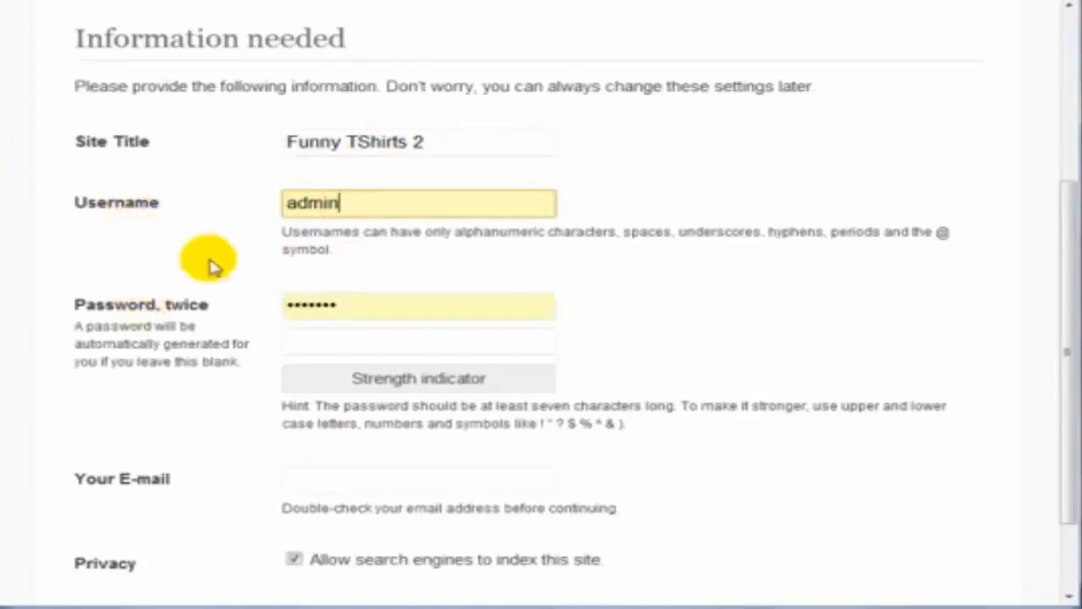
click(417, 307)
click(332, 369)
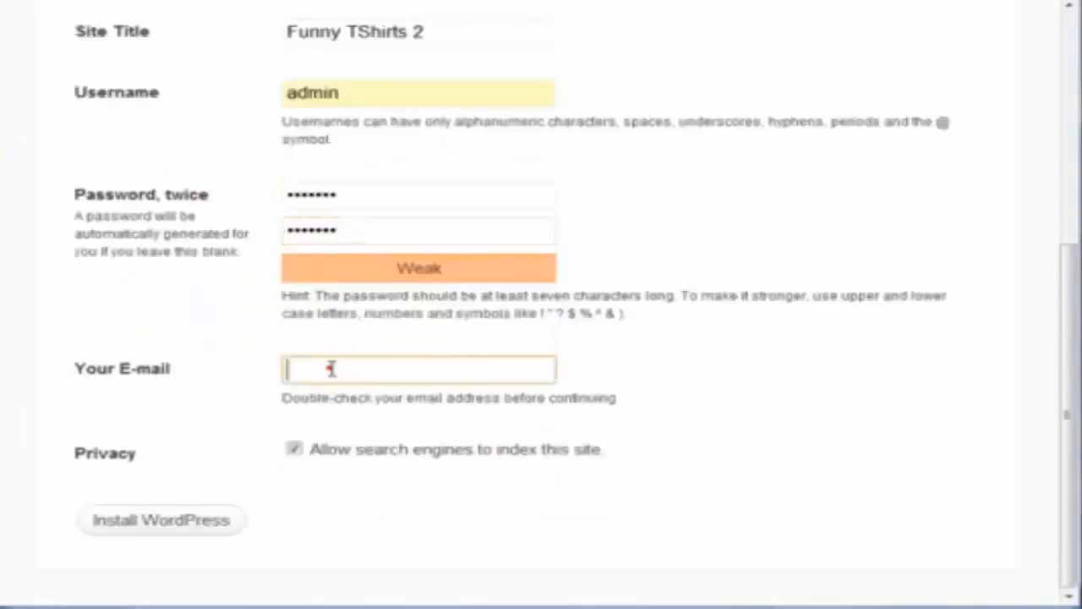
click(332, 368)
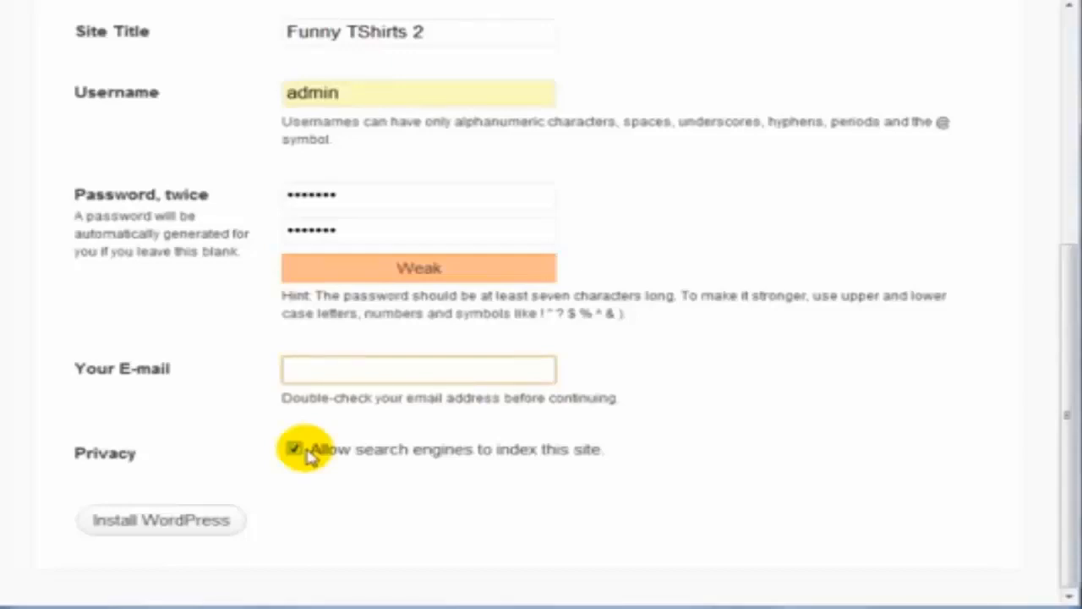
Turn off search engine indexing, fill in the admin e-mail from autocomplete, and install WordPress
click(308, 452)
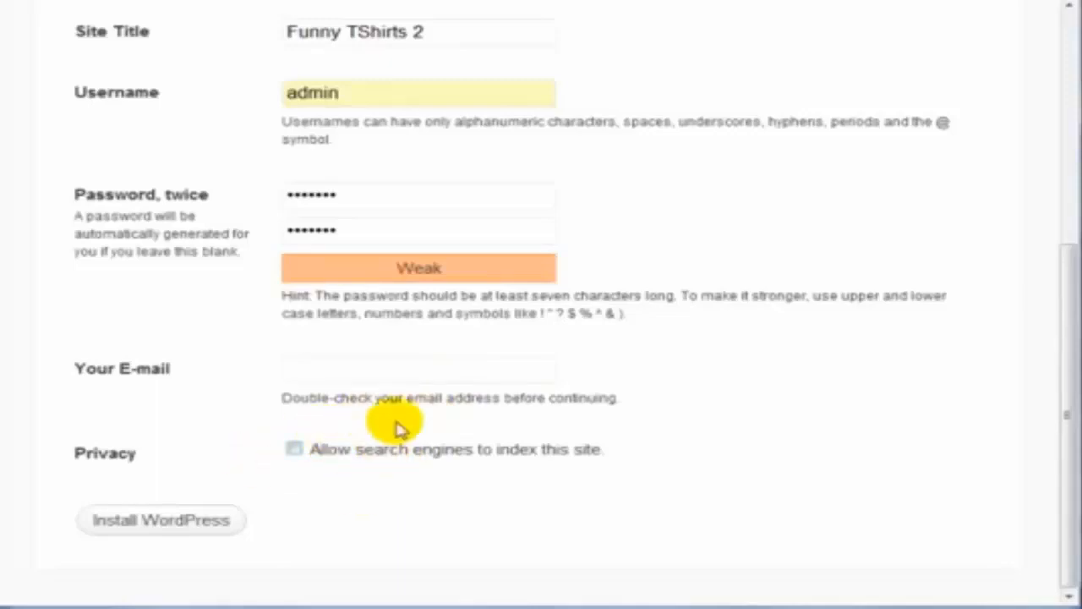
click(419, 368)
text(s)
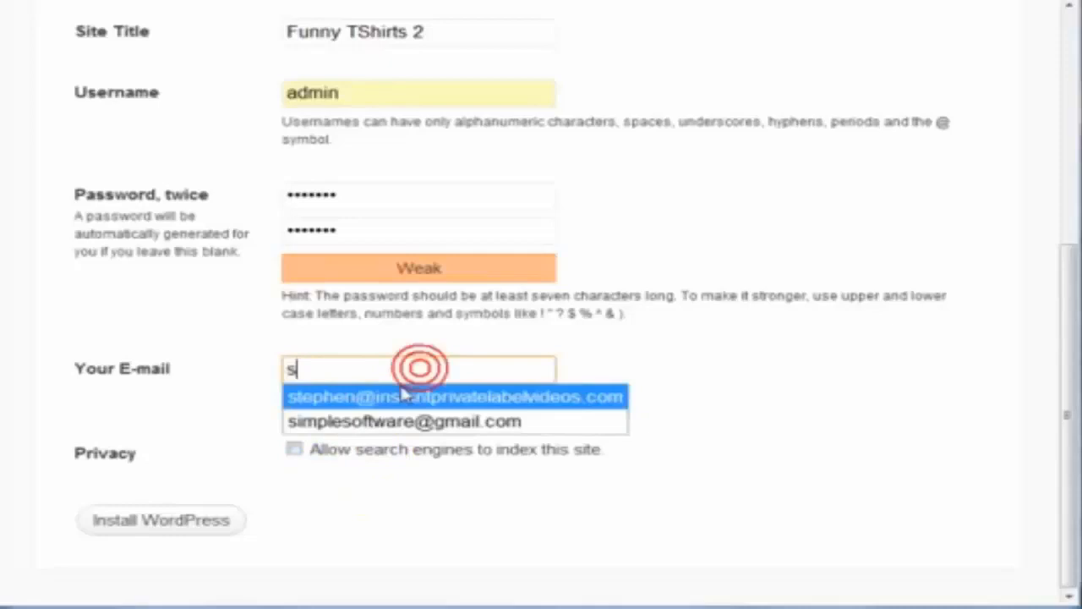
click(363, 421)
click(198, 524)
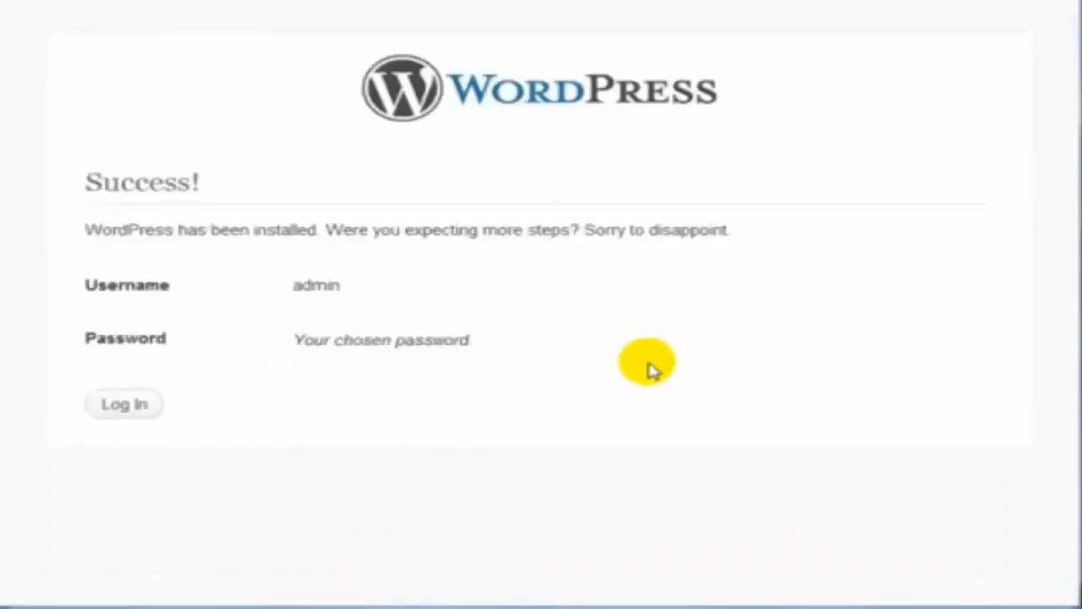
Log in as admin with the site password to reach the Funny TShirts 2 Dashboard
click(113, 410)
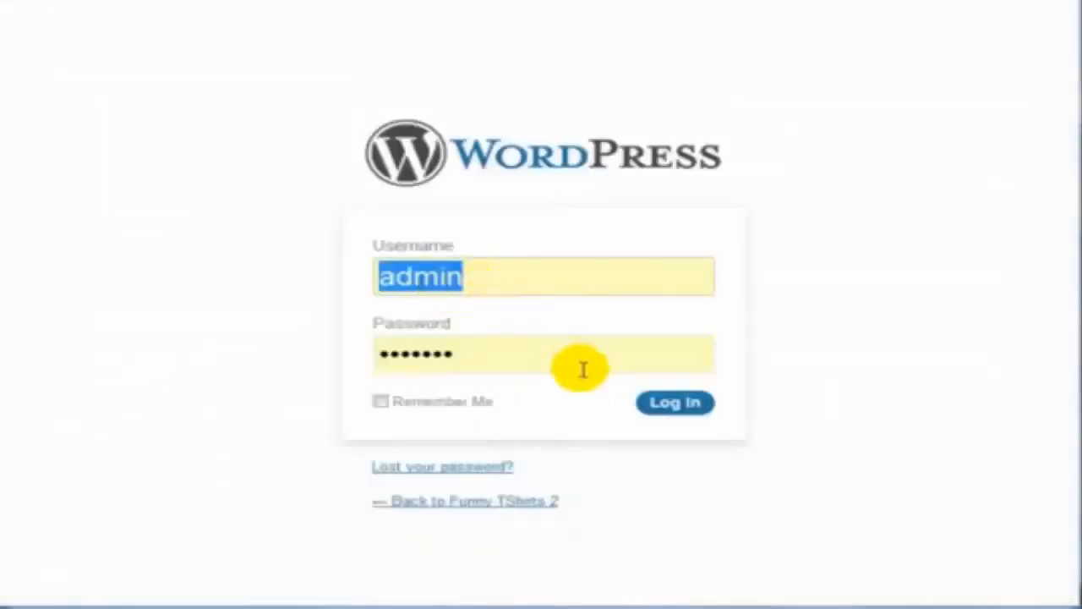
drag(575, 362, 254, 335)
text(•••••••)
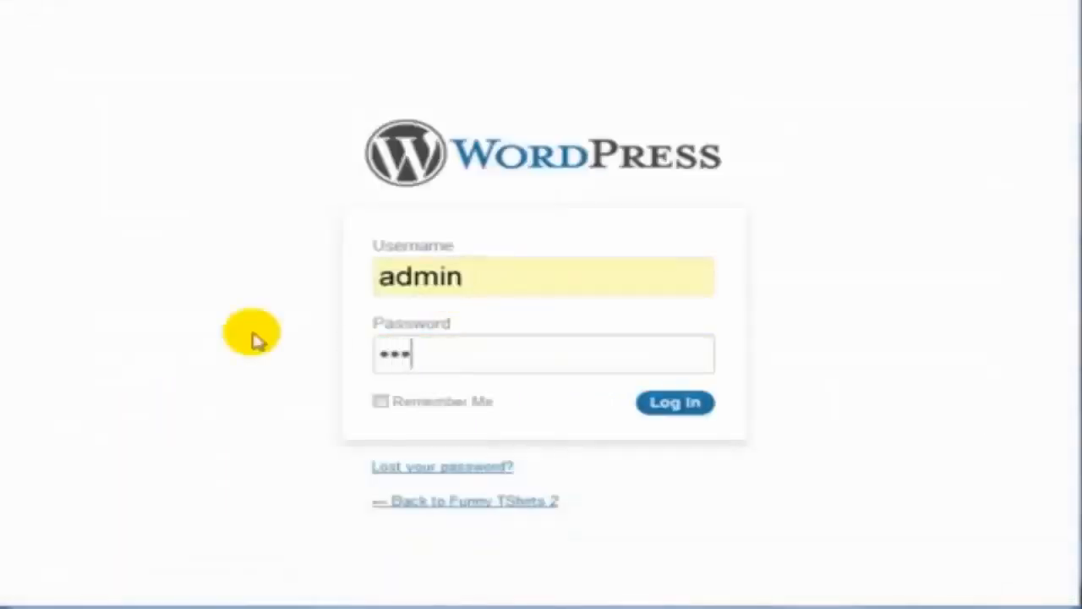
click(702, 408)
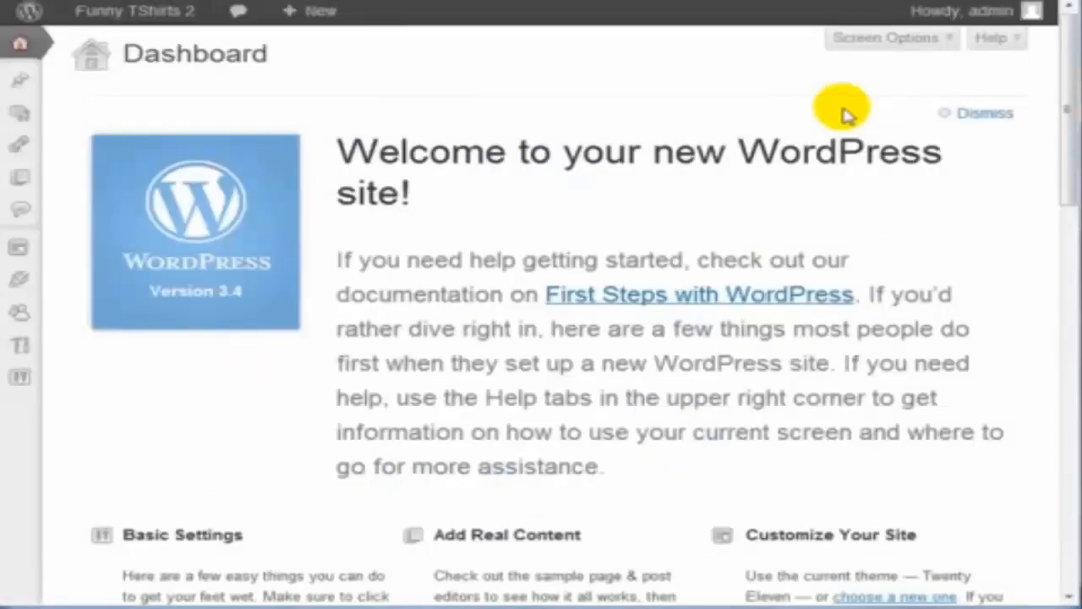